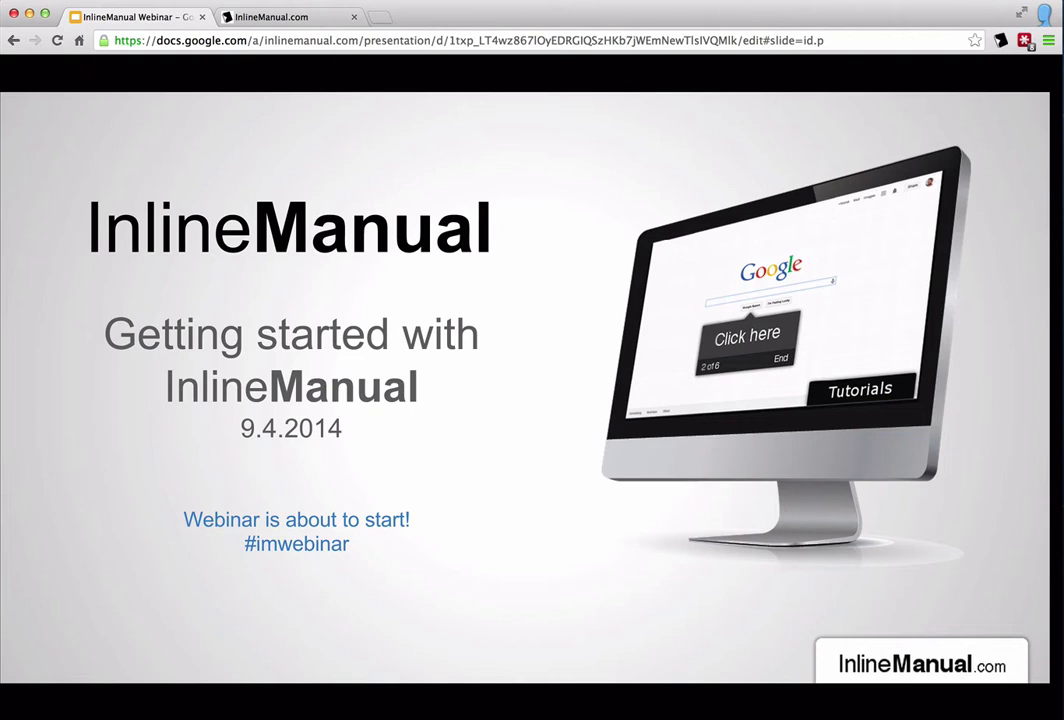
Advance the webinar deck past the title and Agenda slides to the PLAY slide
key(Right)
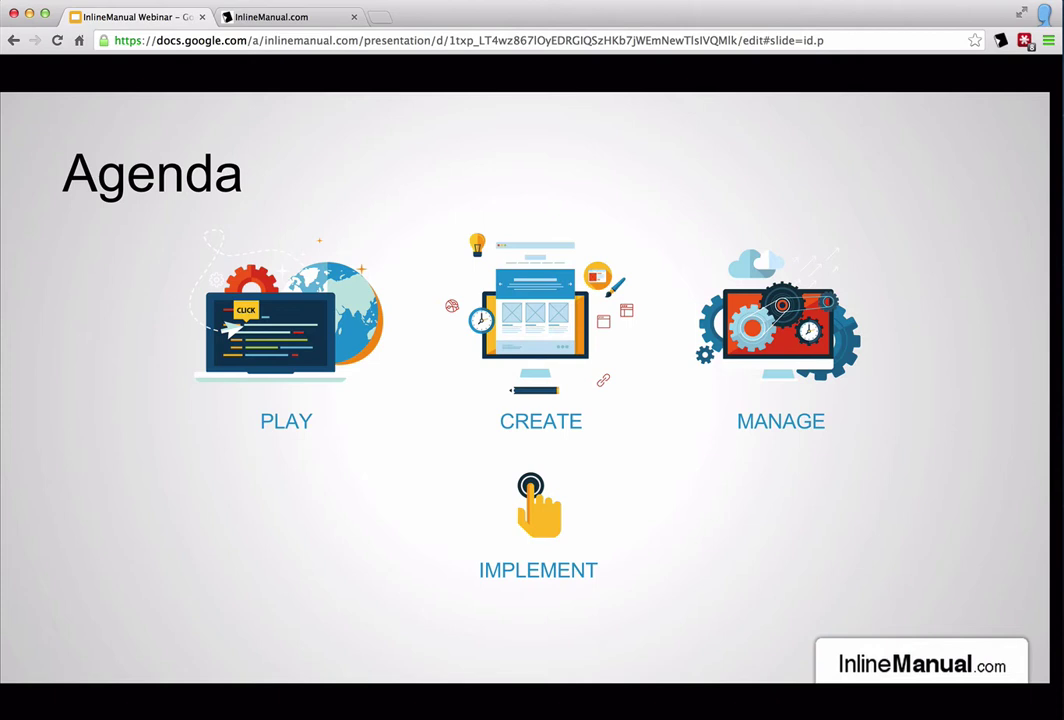
key(Right)
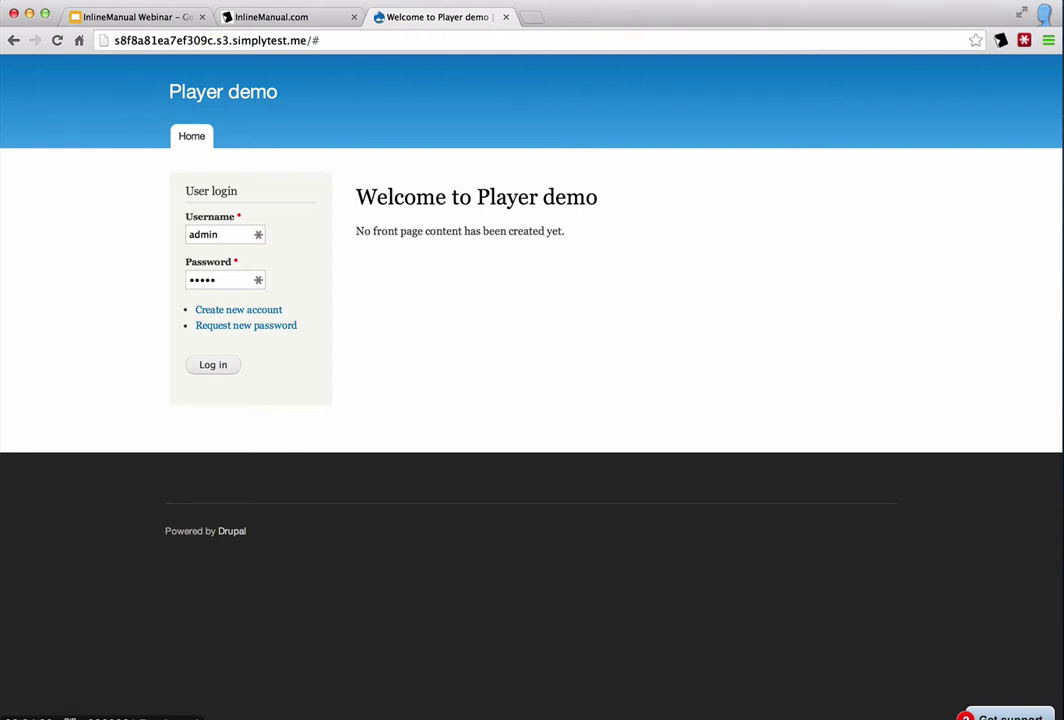
Start the Hello and Welcome tour from Get support and advance it to the Multiple pages step
click(1005, 715)
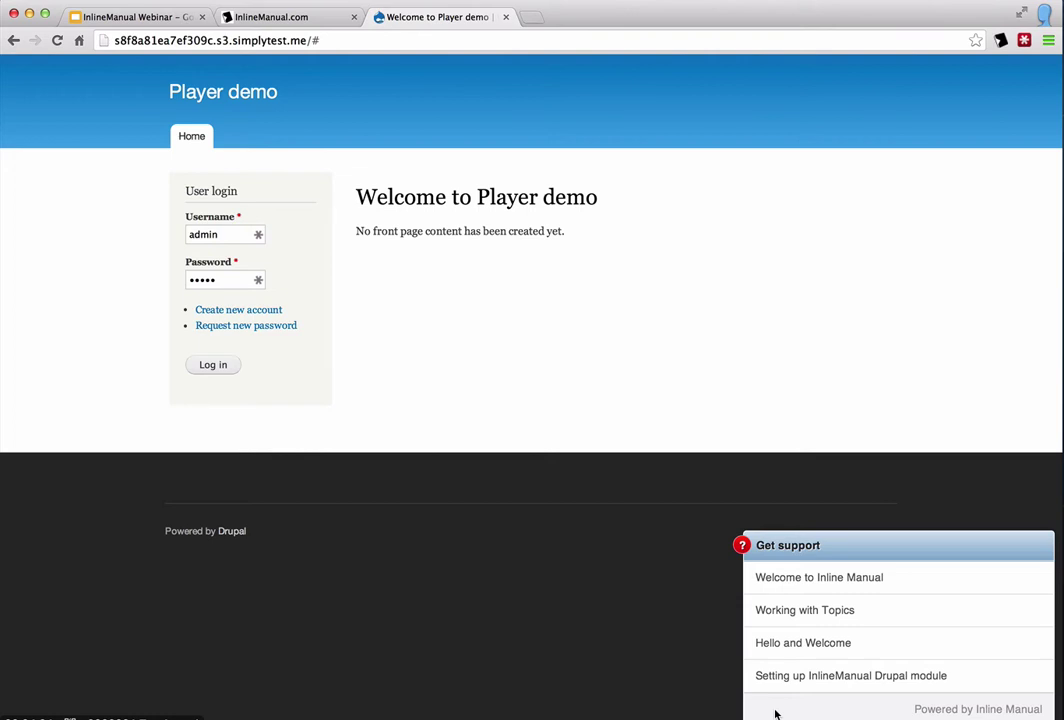
click(783, 645)
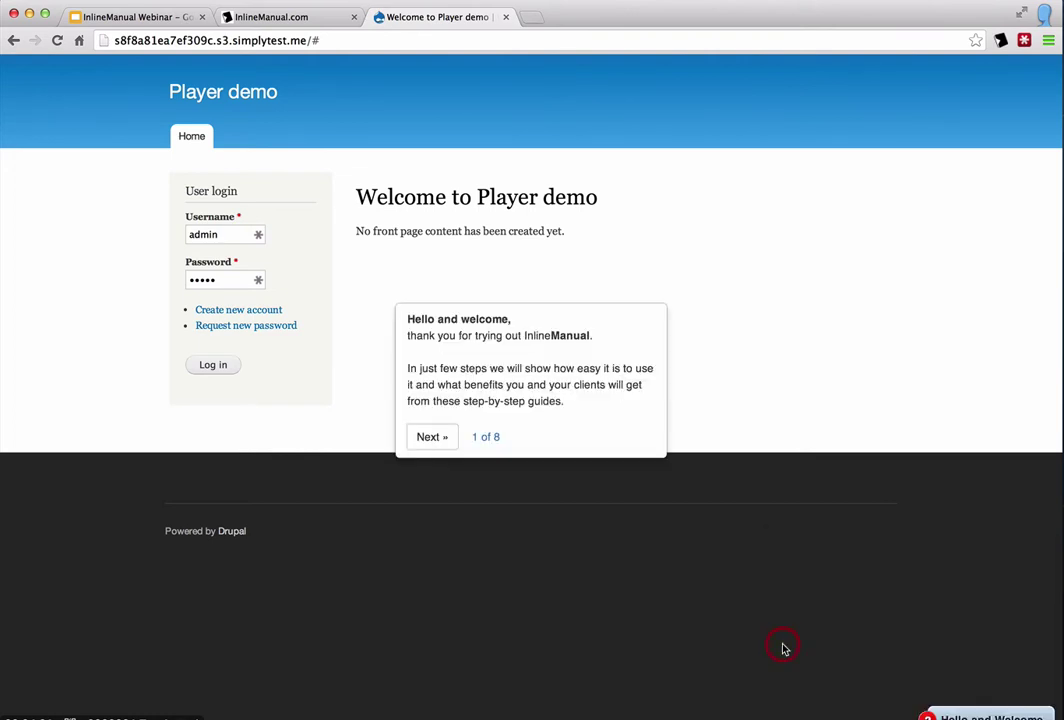
click(429, 439)
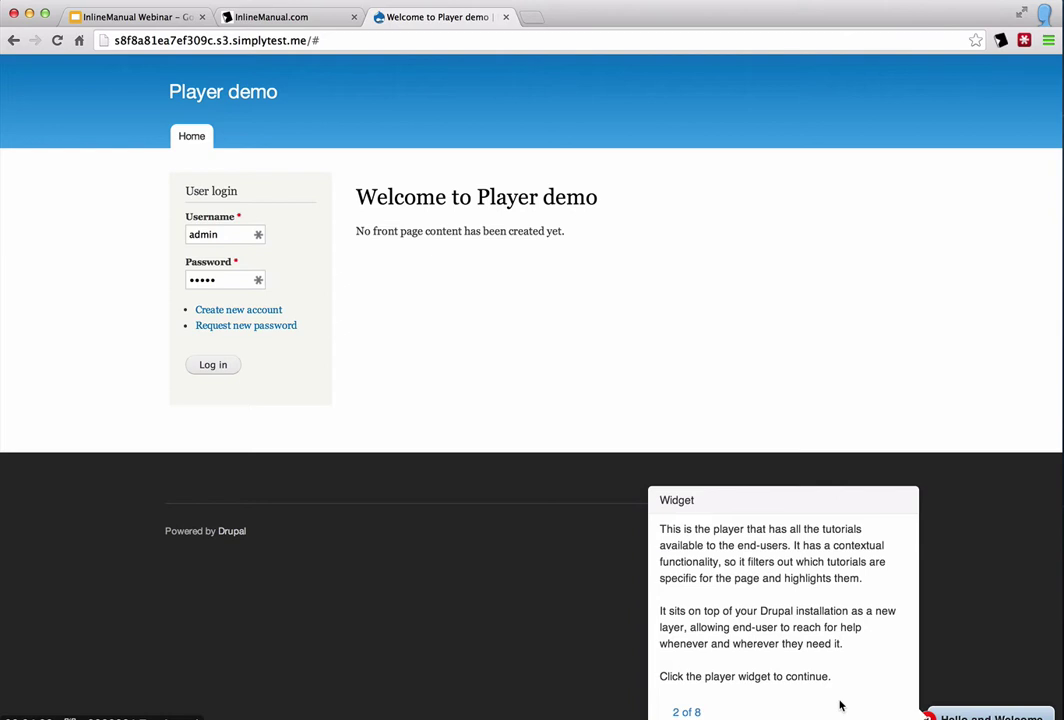
click(981, 712)
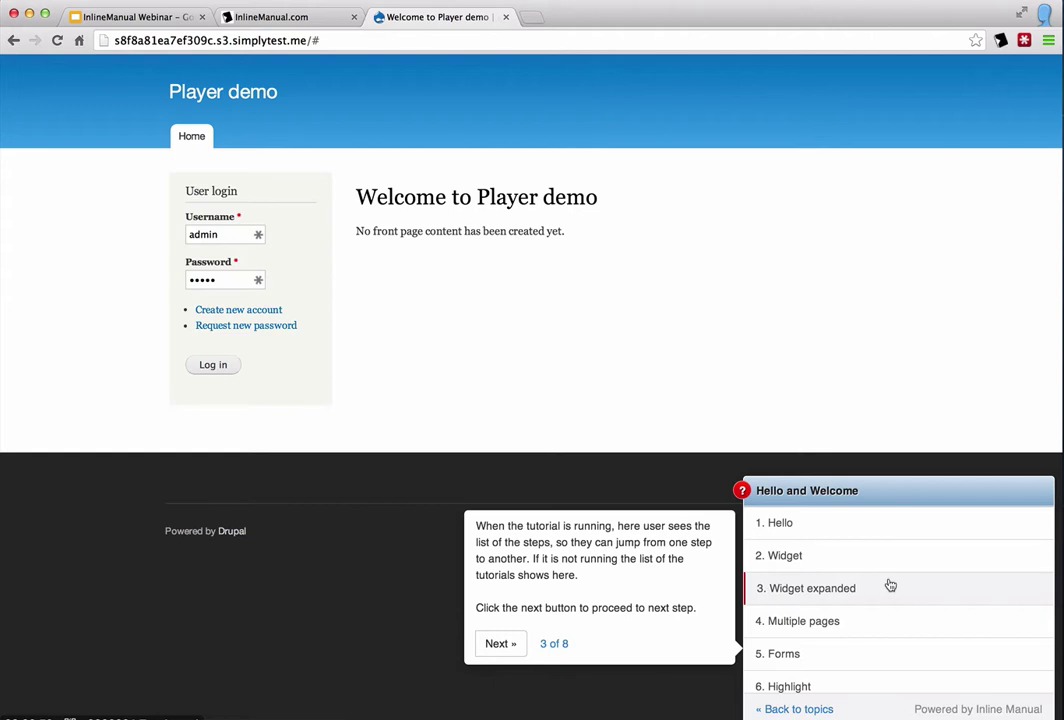
click(499, 644)
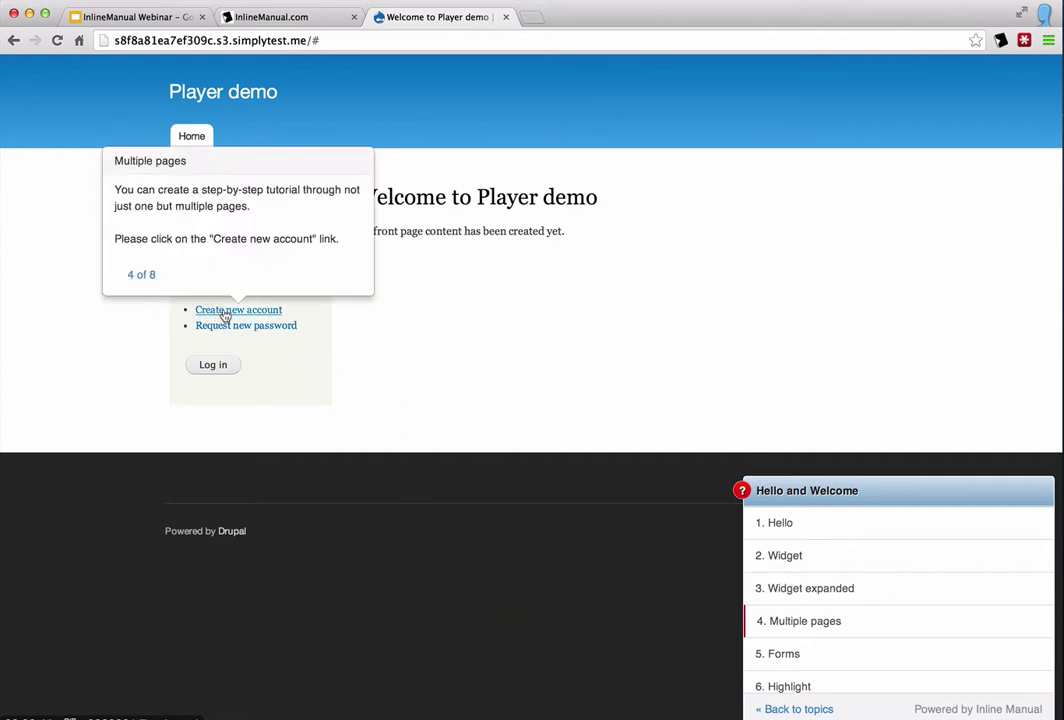
Follow the tour through the registration page, Username field and Highlight step to its final step
click(257, 311)
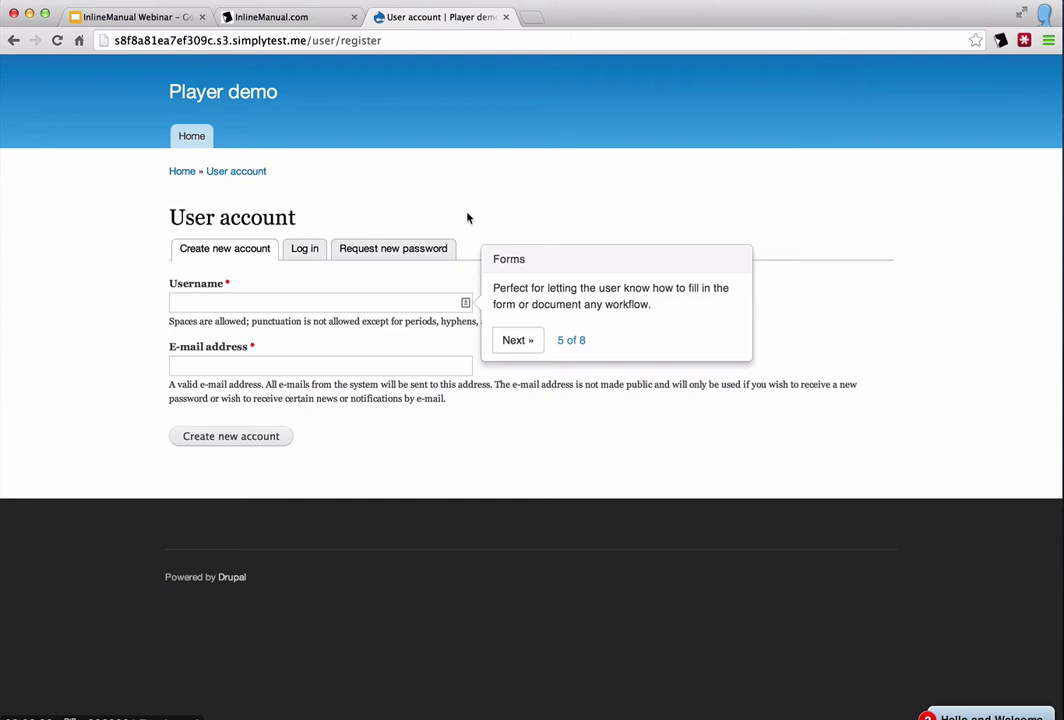
click(355, 303)
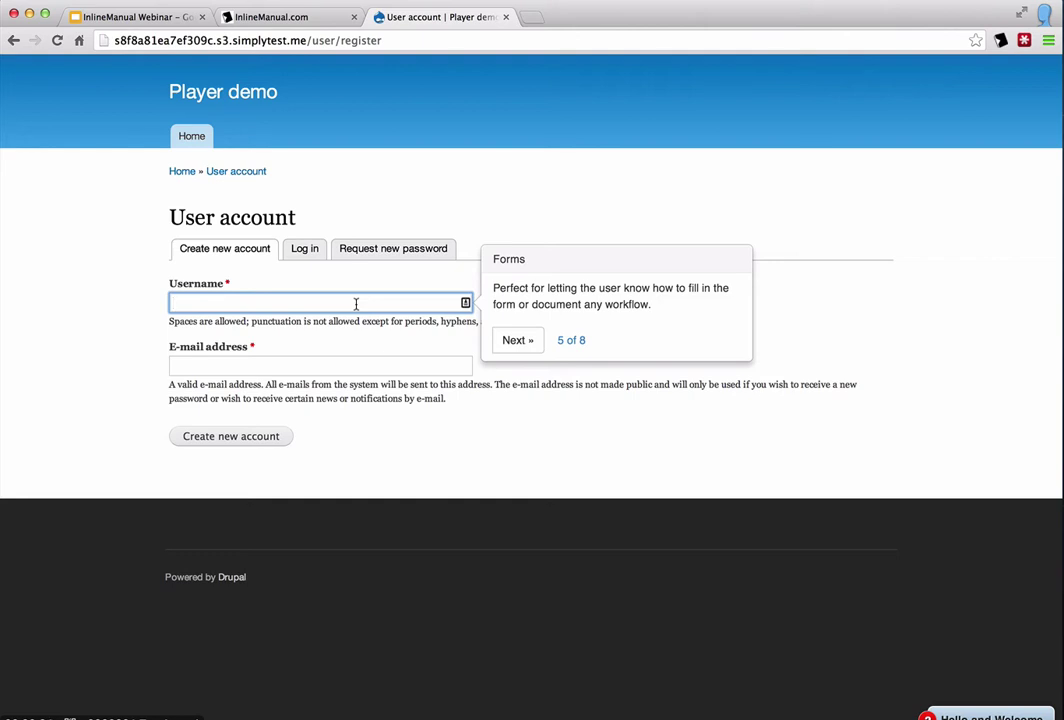
click(526, 342)
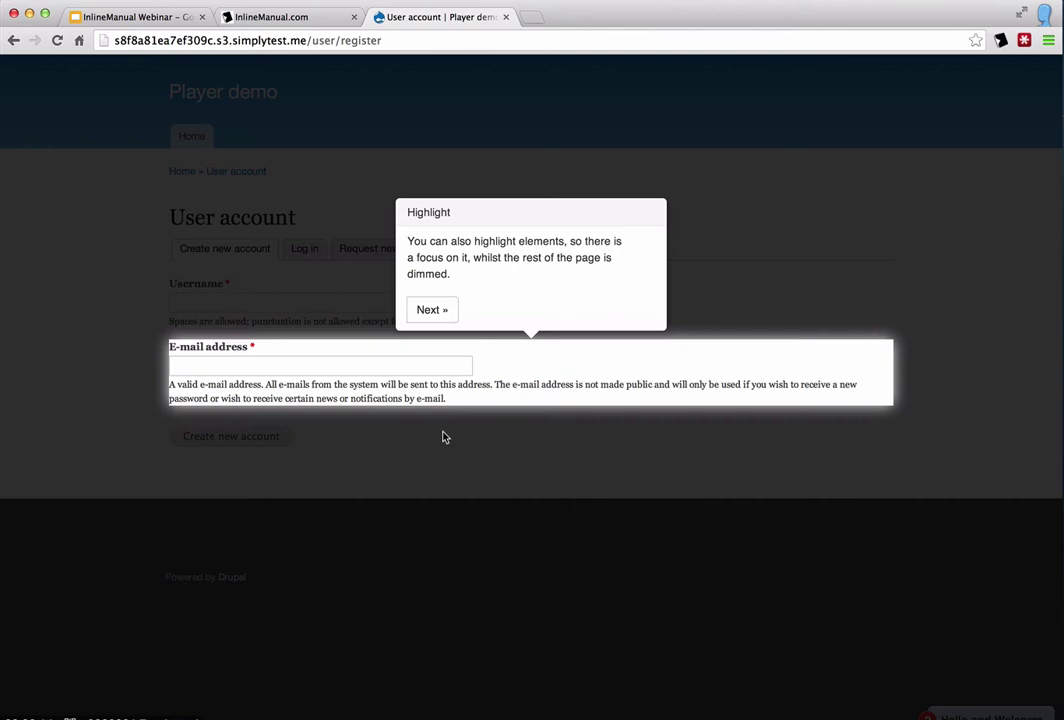
click(432, 312)
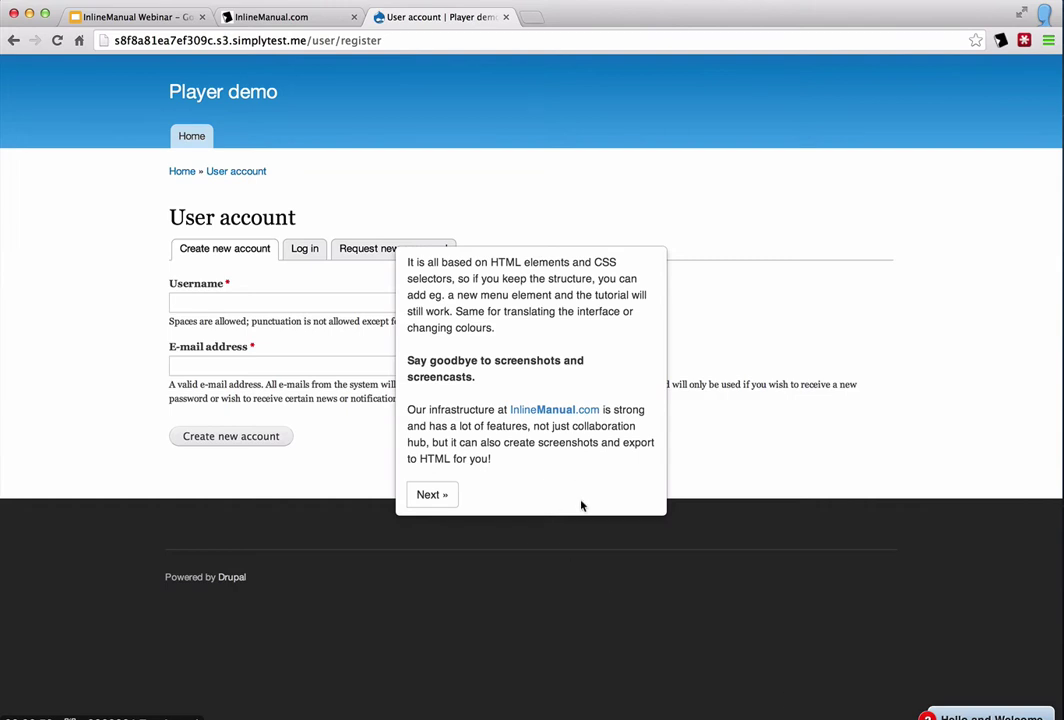
click(431, 498)
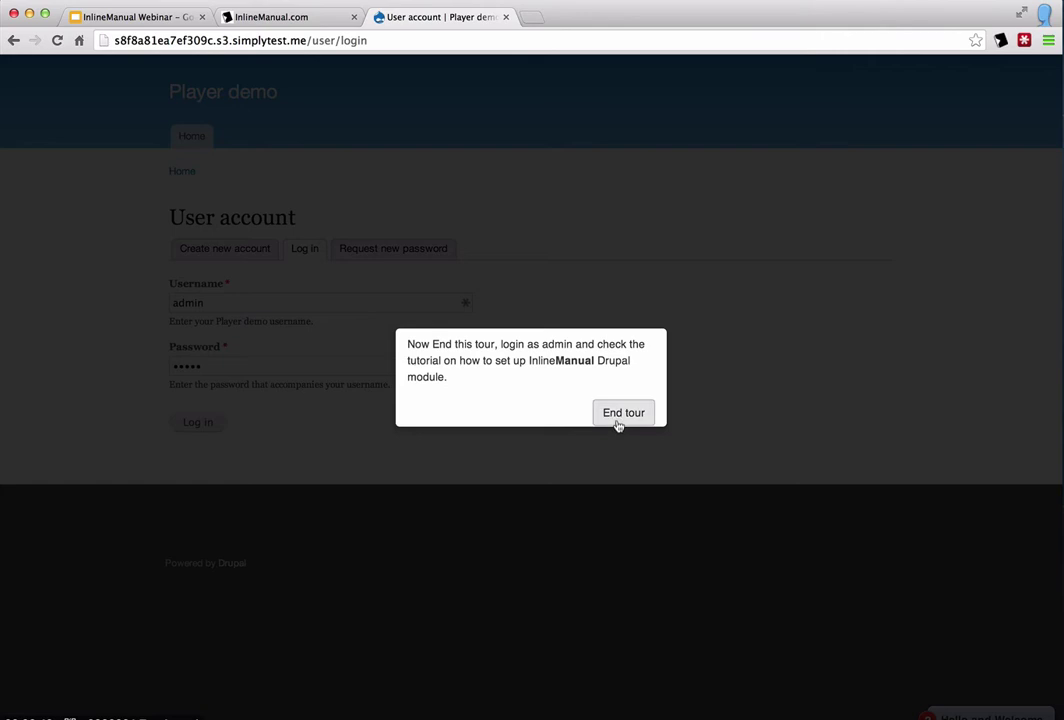
End the tour, then open and collapse the Get support topics list
click(617, 422)
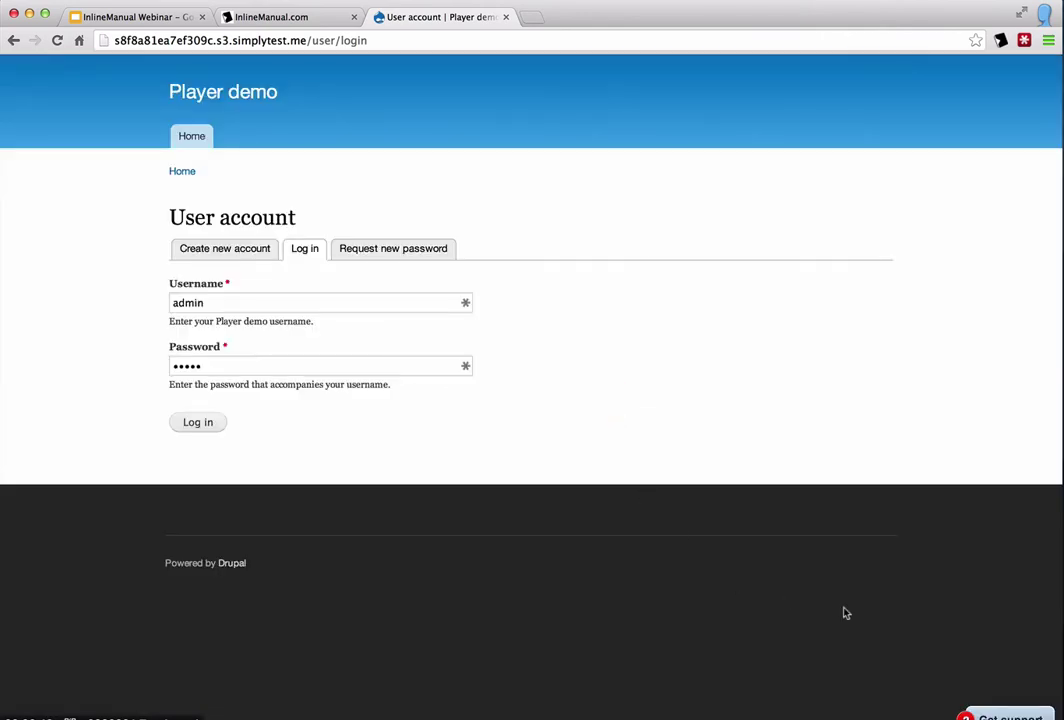
click(1008, 714)
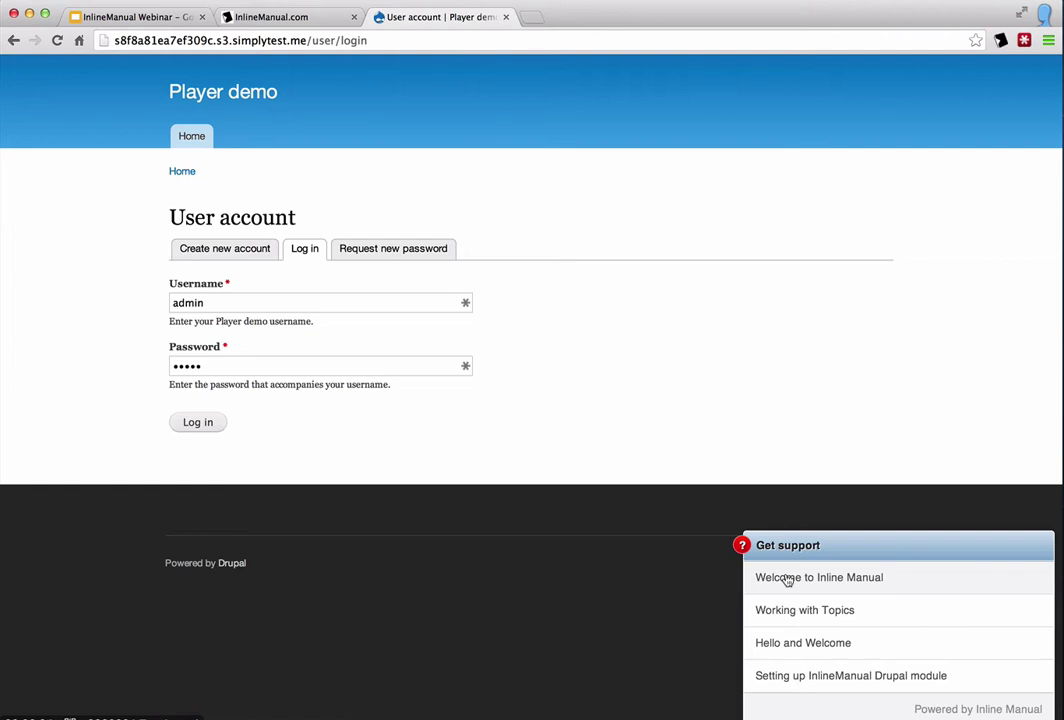
click(850, 553)
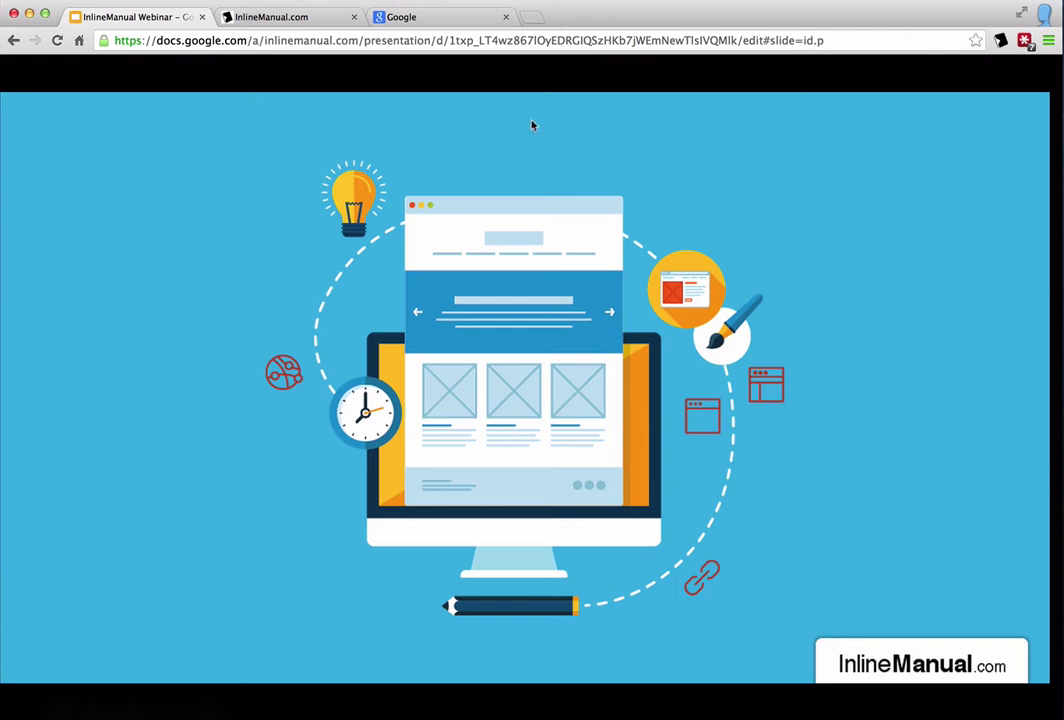
Switch to the browser tab showing the Google homepage
click(456, 19)
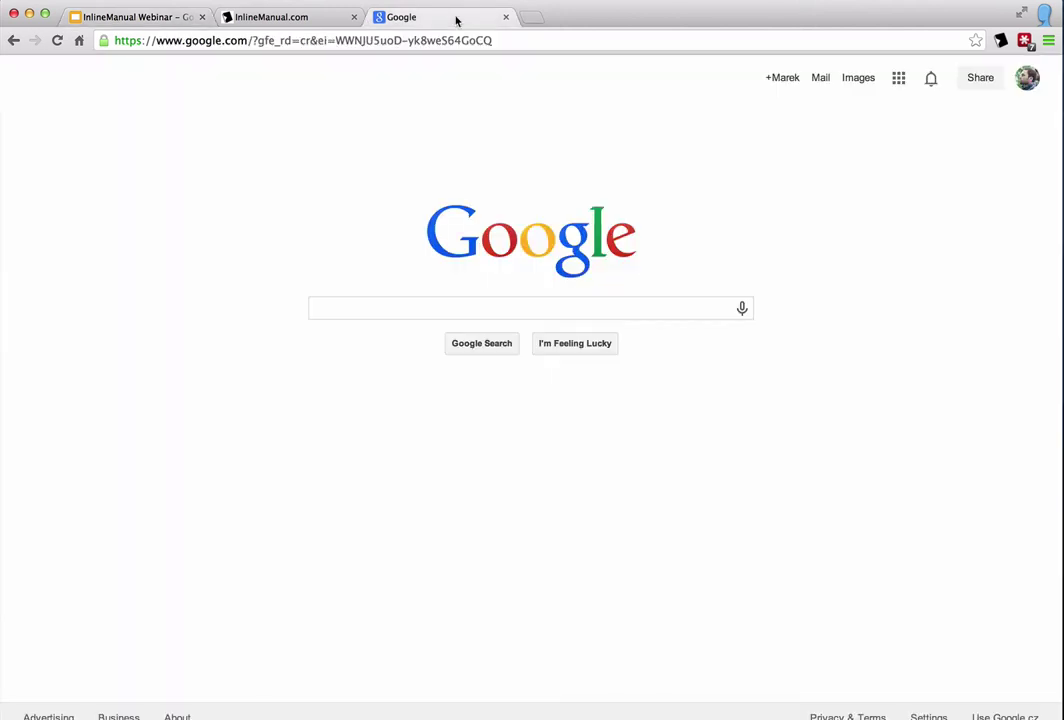
Search the Inline Manual authoring panel's topics for 'topic test' and open A test topic
click(1001, 41)
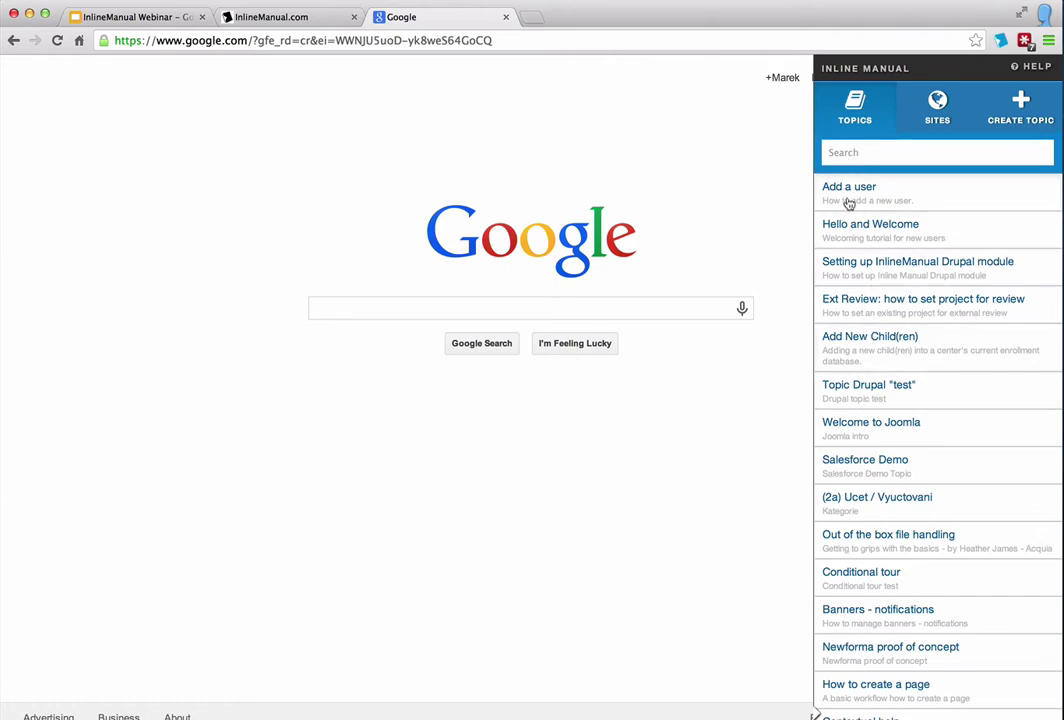
scroll(872, 553, down, 8)
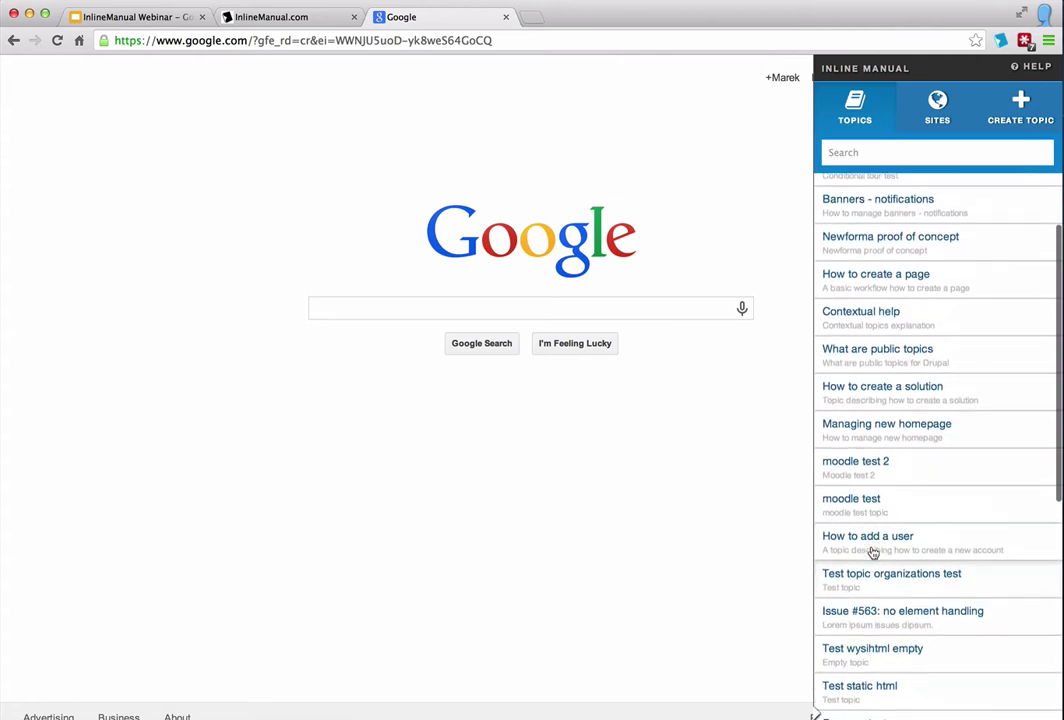
scroll(872, 550, up, 8)
click(855, 153)
text(a topic)
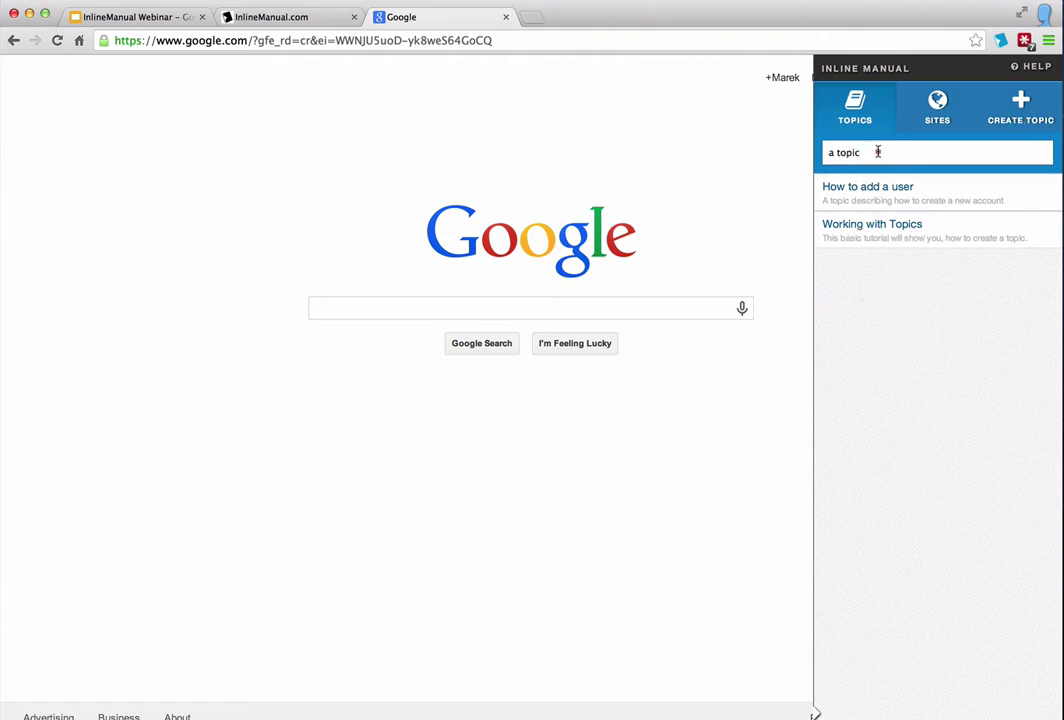
drag(876, 152, 653, 147)
text(to)
key(BackSpace)
key(BackSpace)
text(topic test)
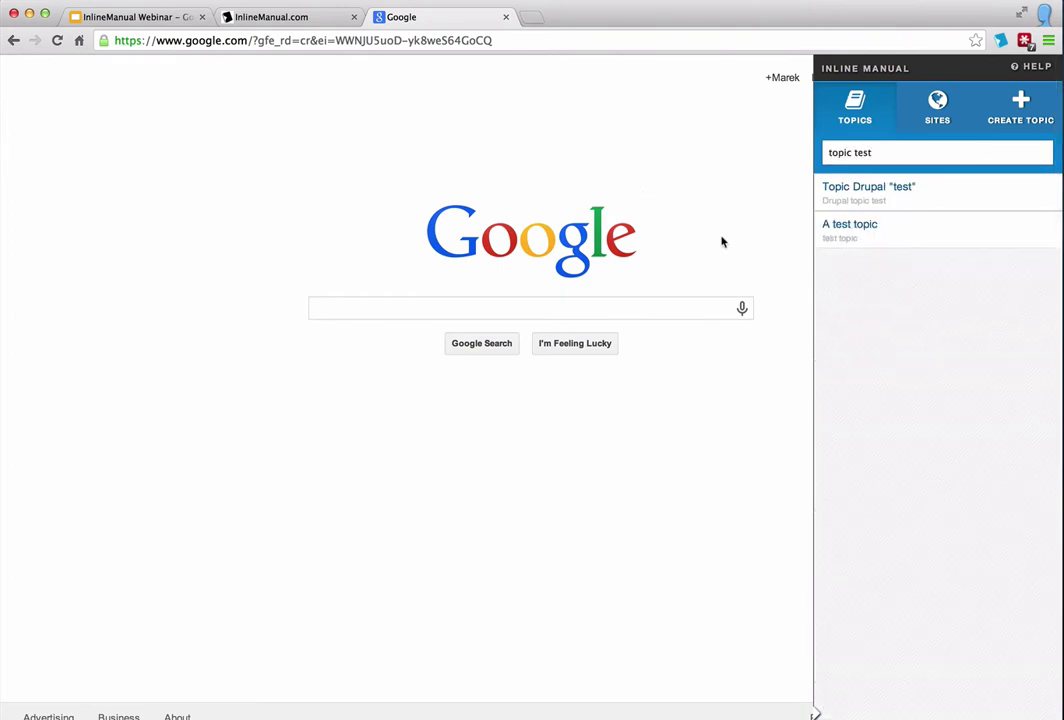
click(871, 230)
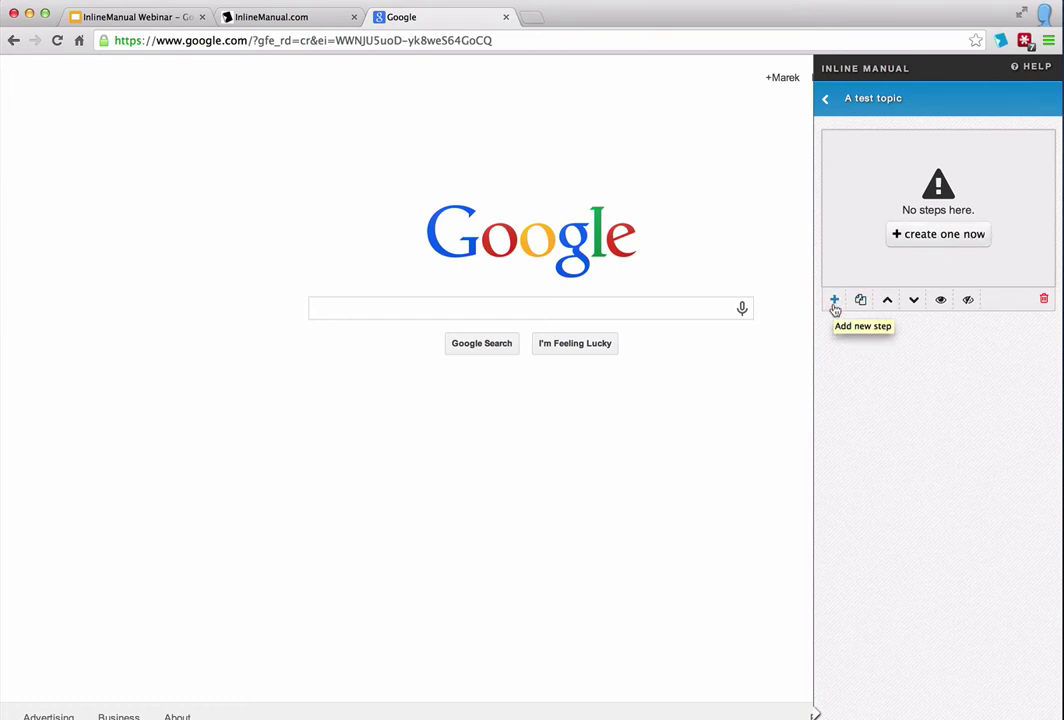
Create the topic's first step titled 'Step title', with its title hidden in the tooltip
click(936, 239)
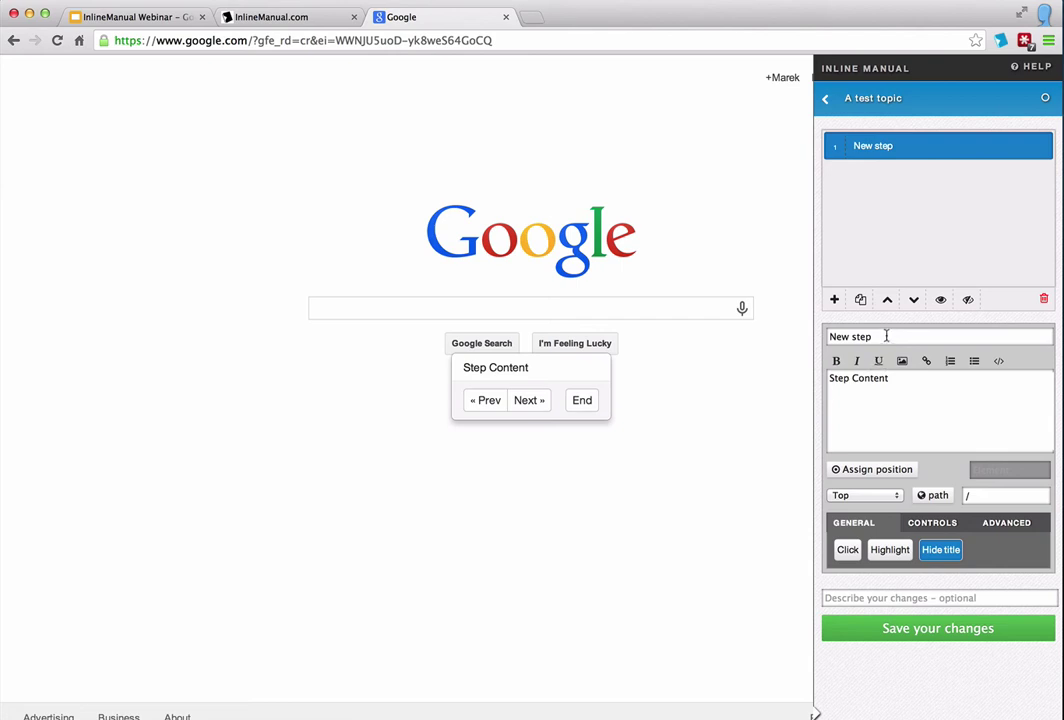
drag(886, 336, 803, 333)
text(Step title)
click(944, 553)
click(946, 553)
click(946, 553)
click(946, 553)
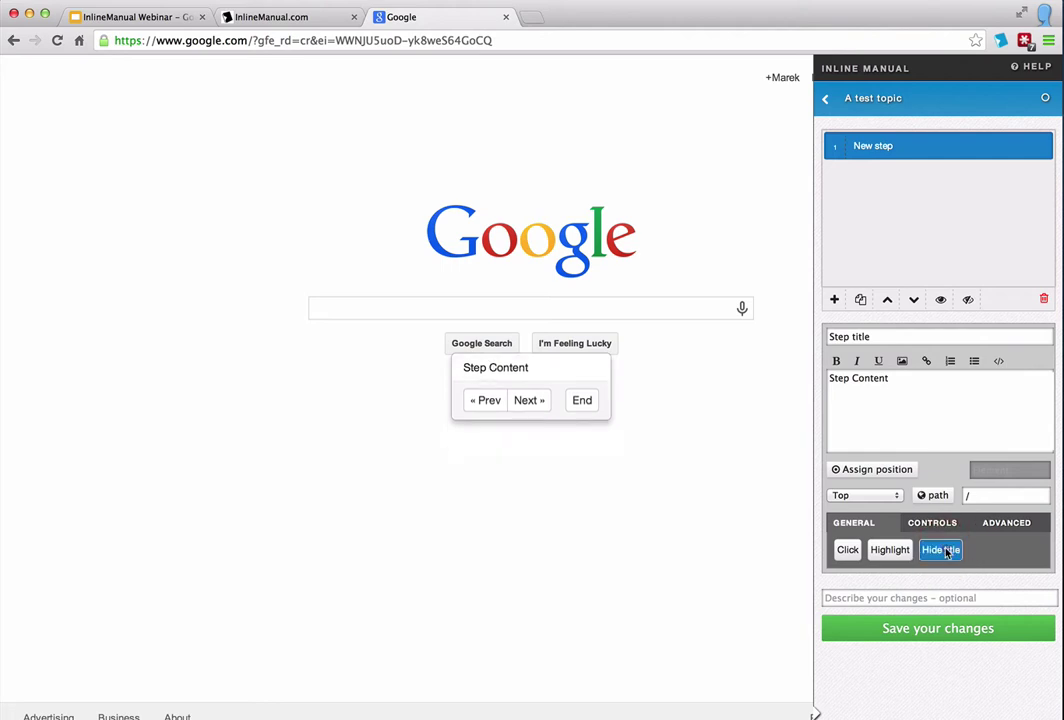
Set the step content to 'Click into this form' and preview the tooltip on Google
click(901, 381)
text(t)
key(super+a)
text(Click into this form)
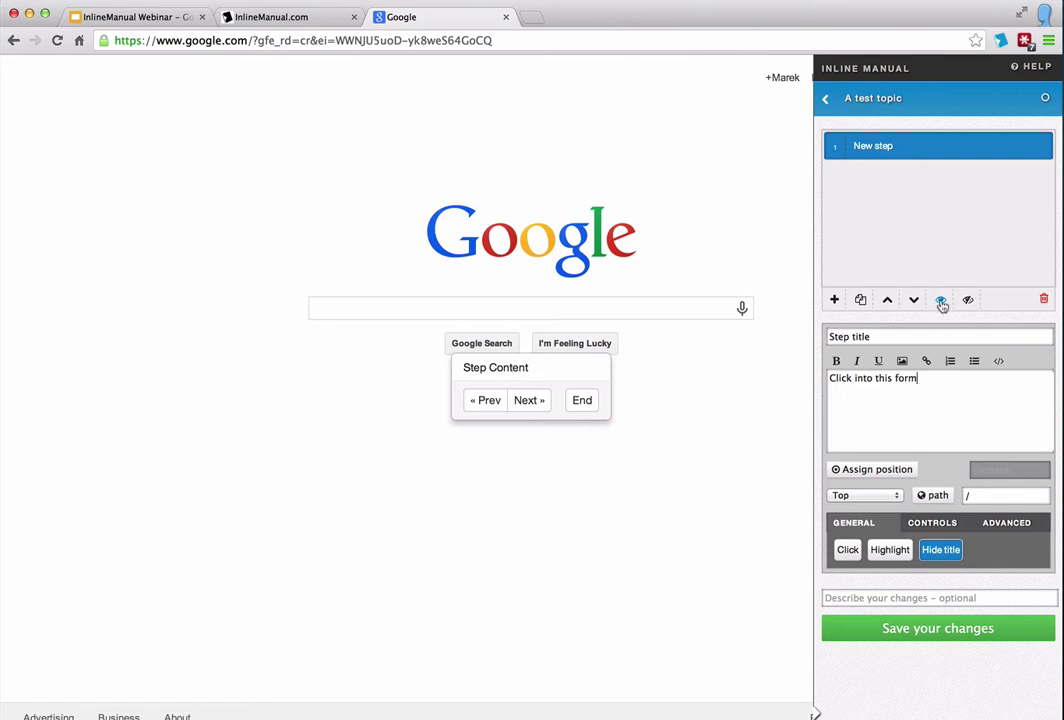
click(941, 302)
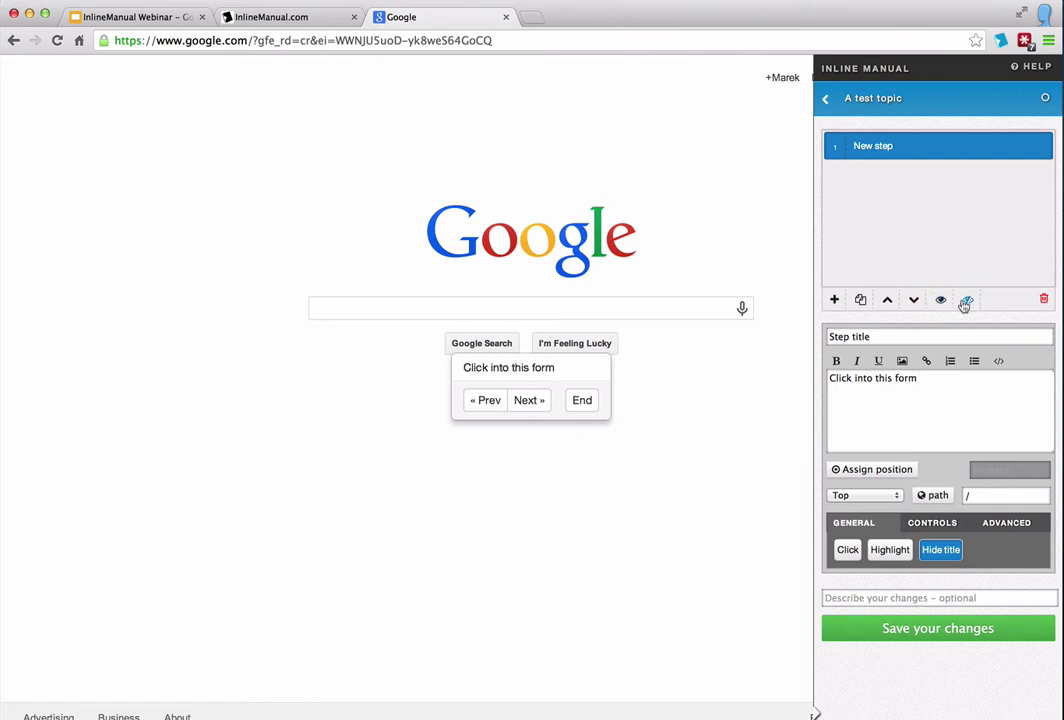
click(968, 302)
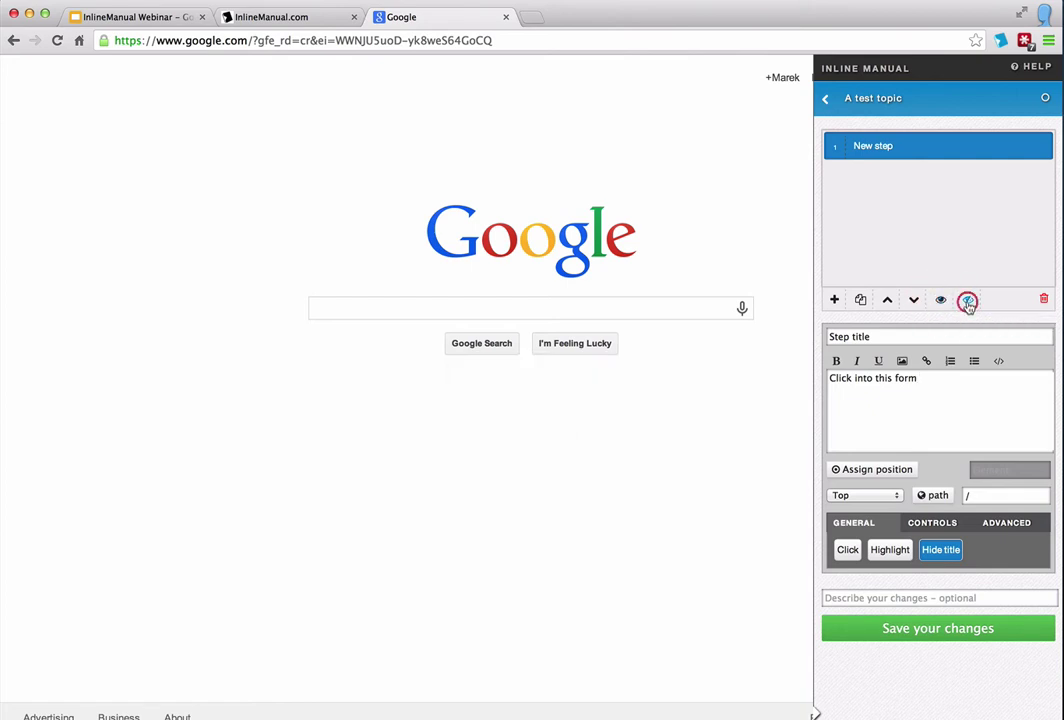
click(944, 302)
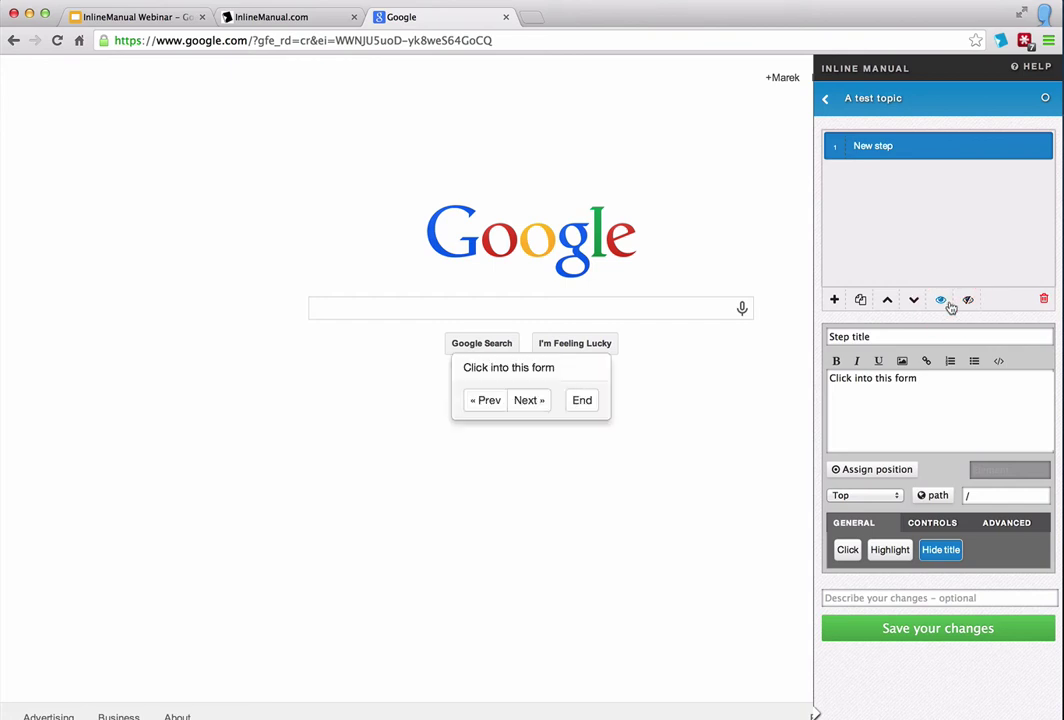
click(938, 381)
click(929, 384)
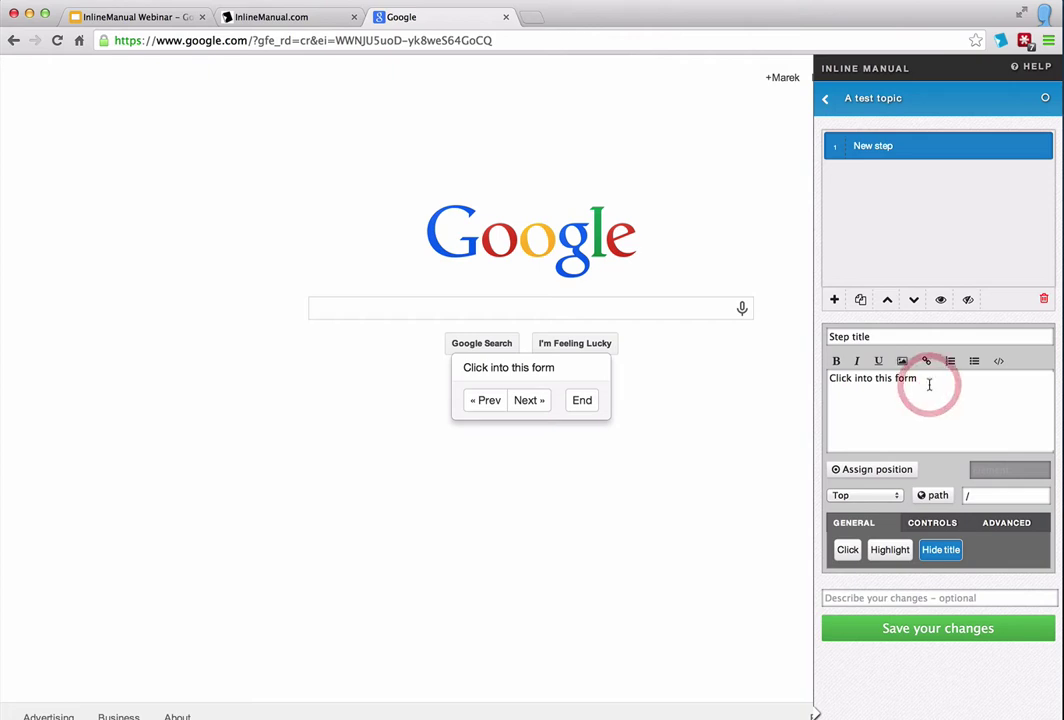
Anchor the step to Google's search box (#gs_tti0) using the element picker
click(868, 472)
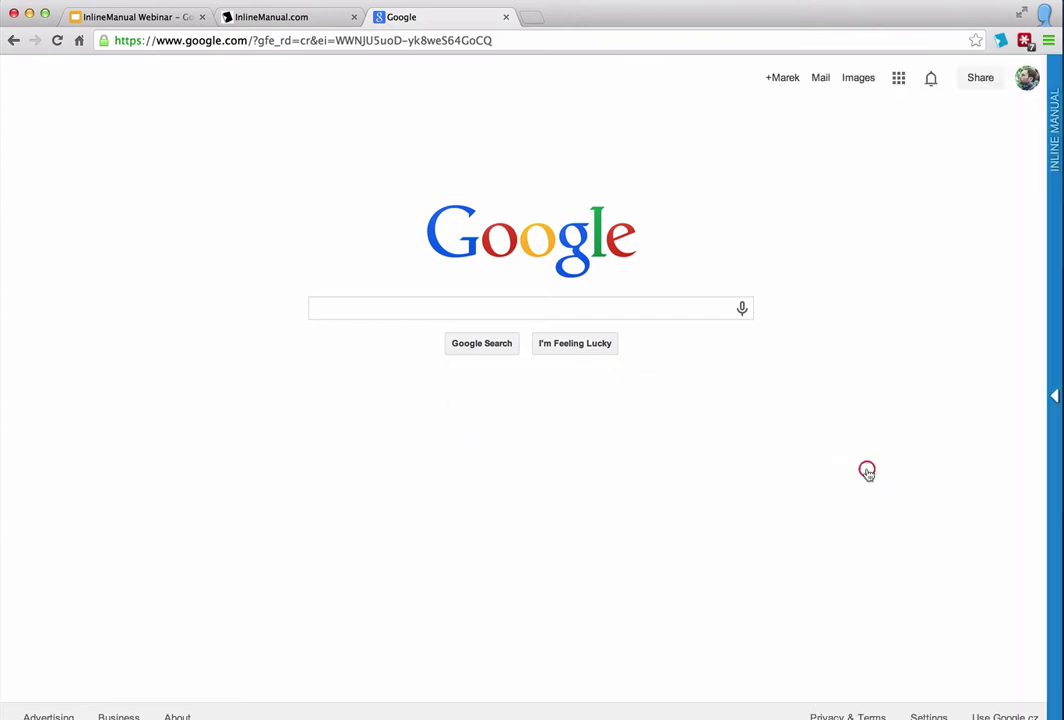
click(311, 311)
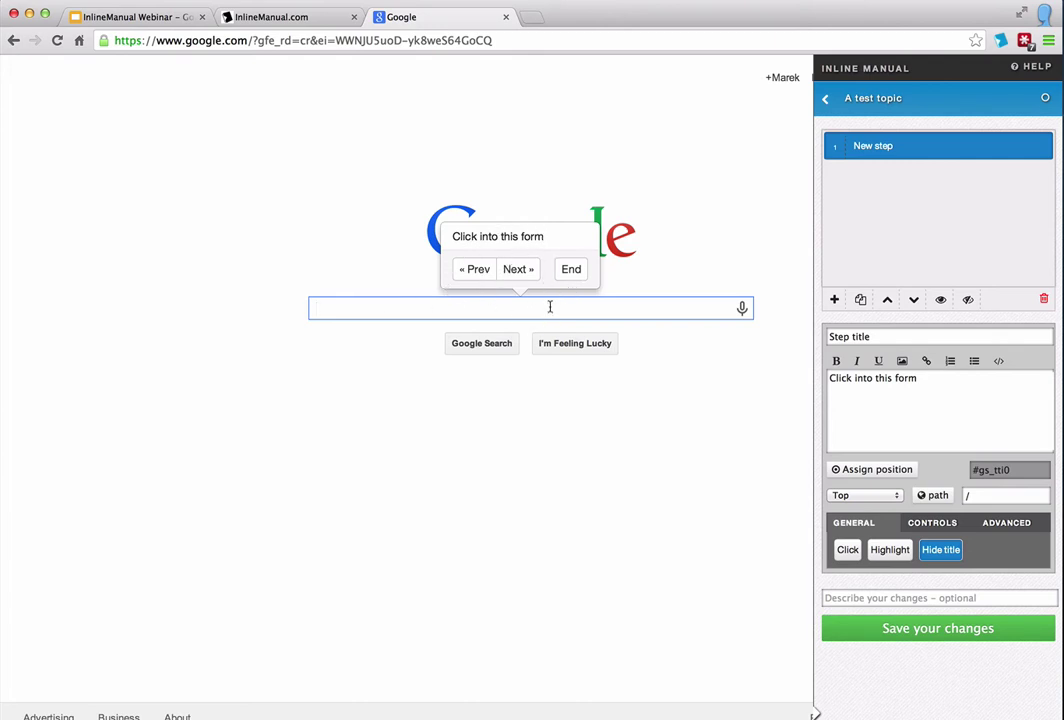
click(864, 497)
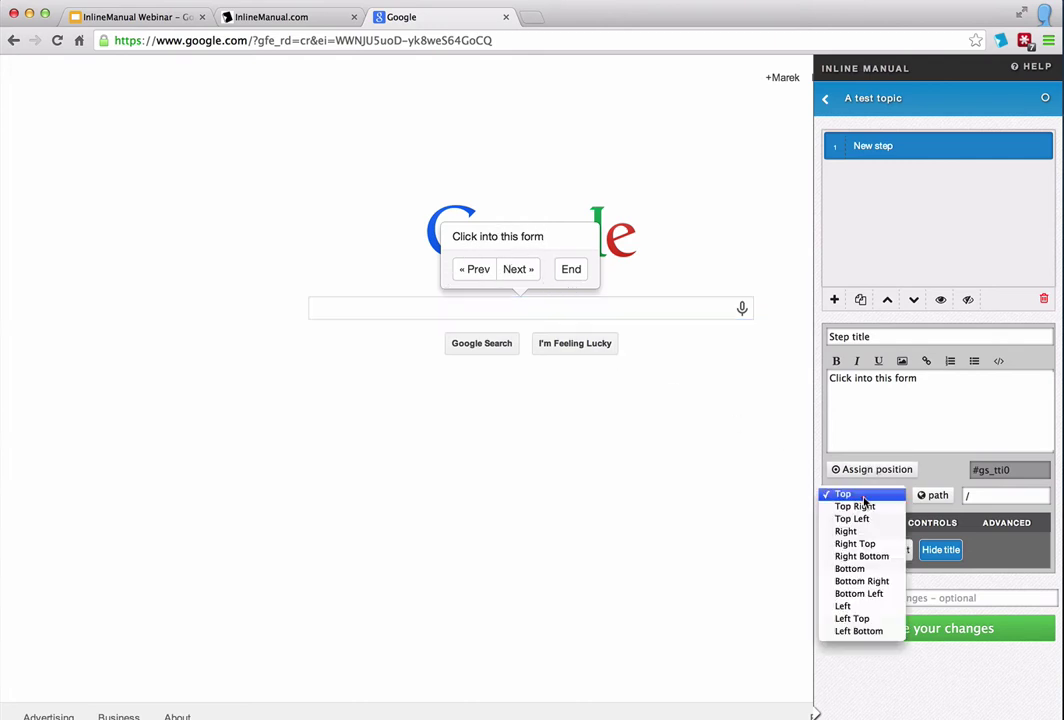
Change the tooltip placement from Bottom to Left, then check the path and #gs_tti0 selector
click(850, 568)
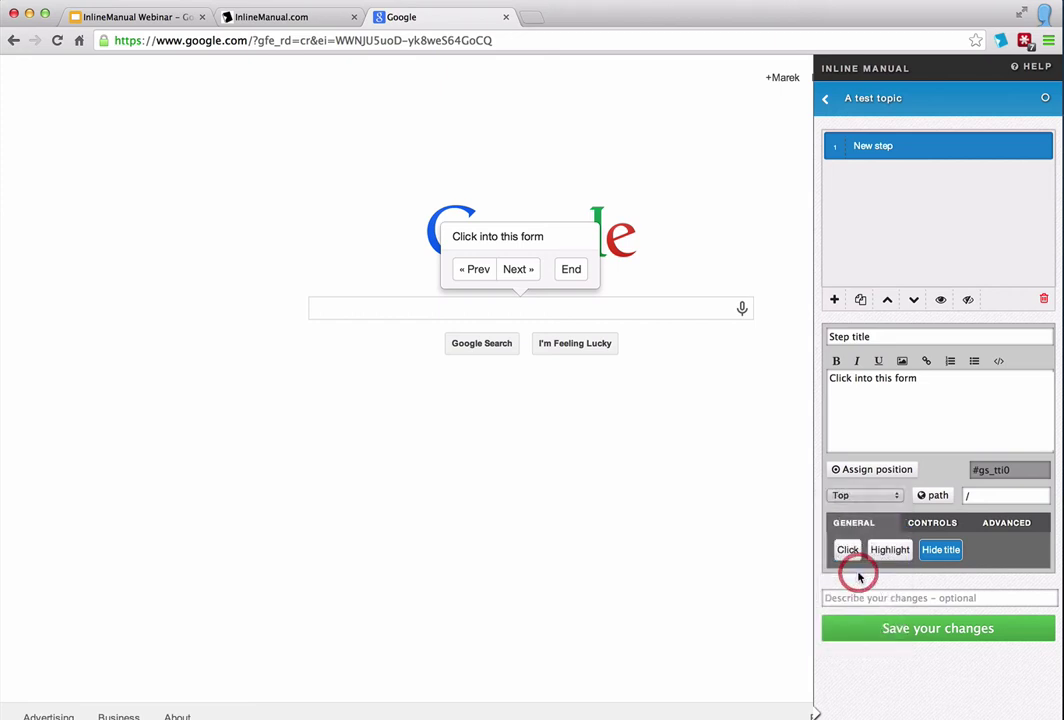
click(864, 495)
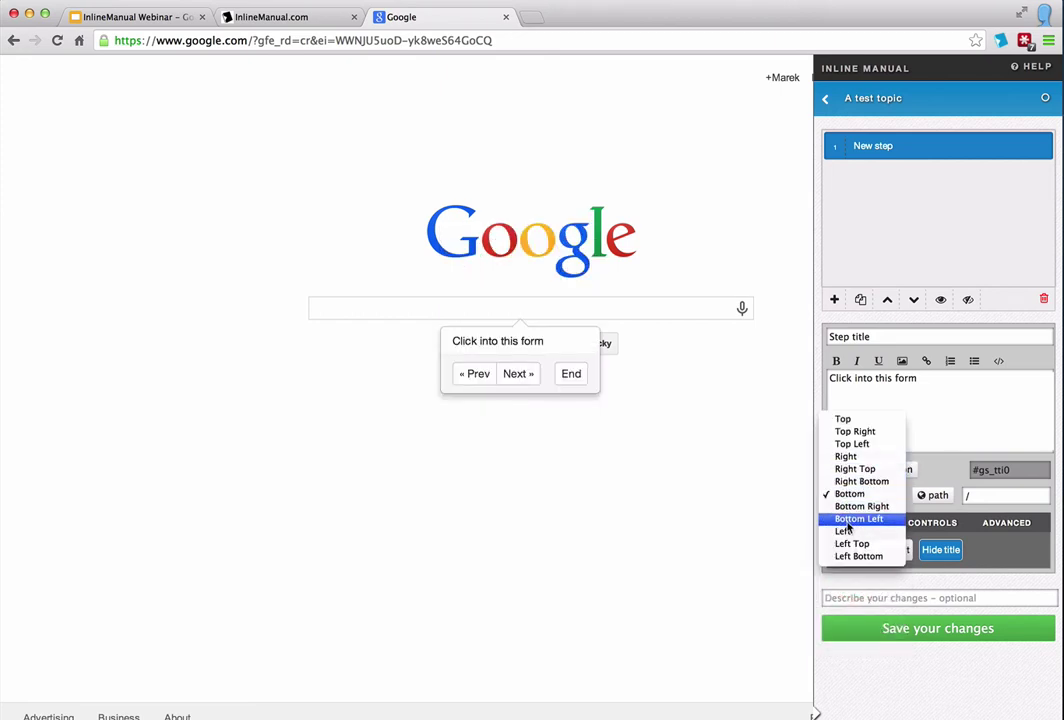
click(847, 531)
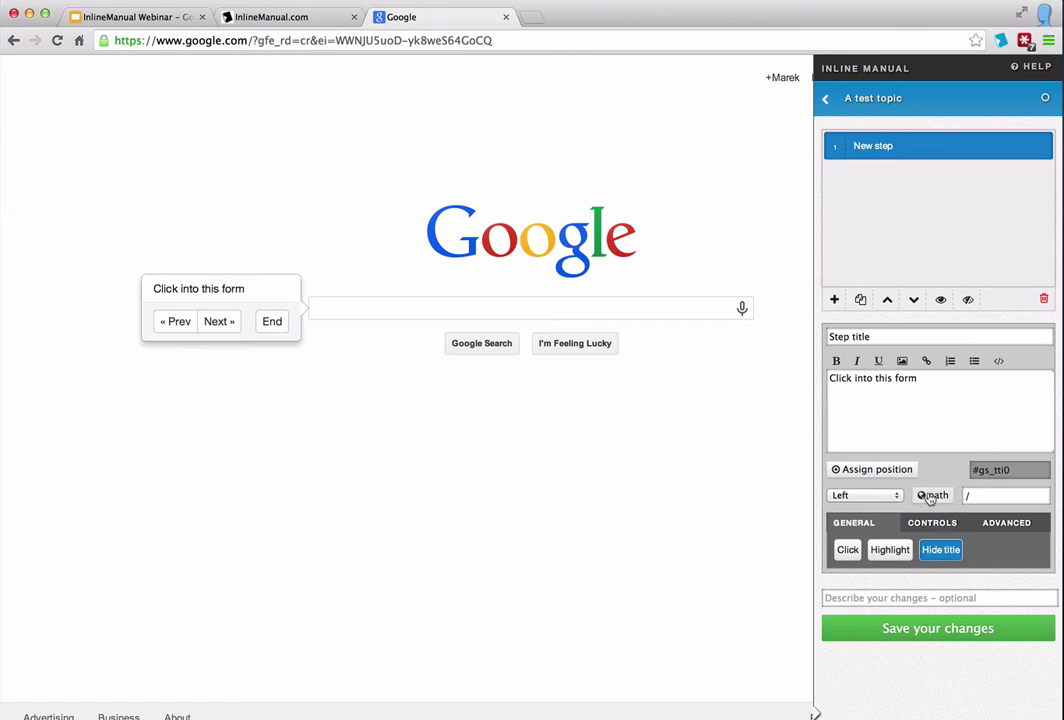
click(985, 494)
drag(1020, 470, 966, 465)
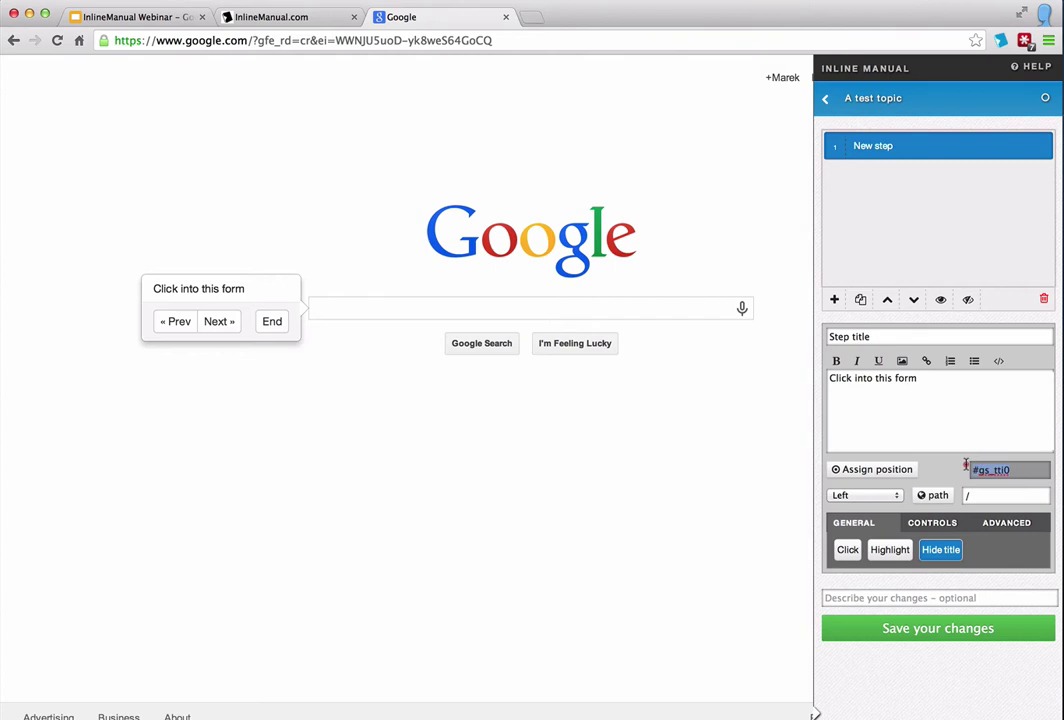
click(1018, 472)
click(848, 552)
click(889, 553)
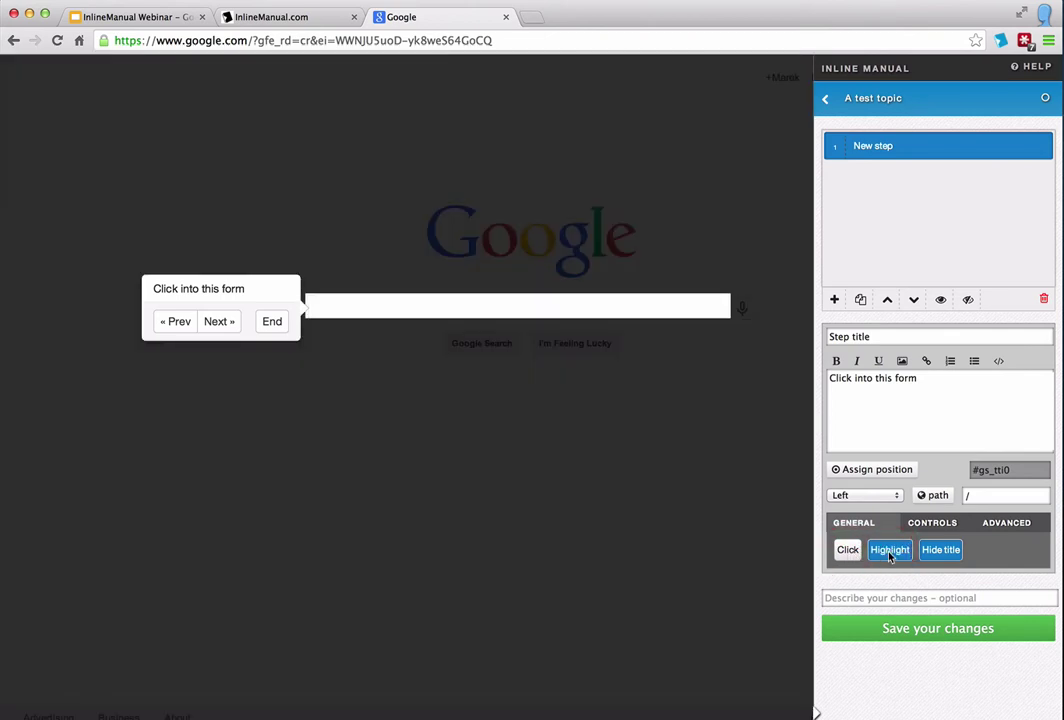
click(889, 555)
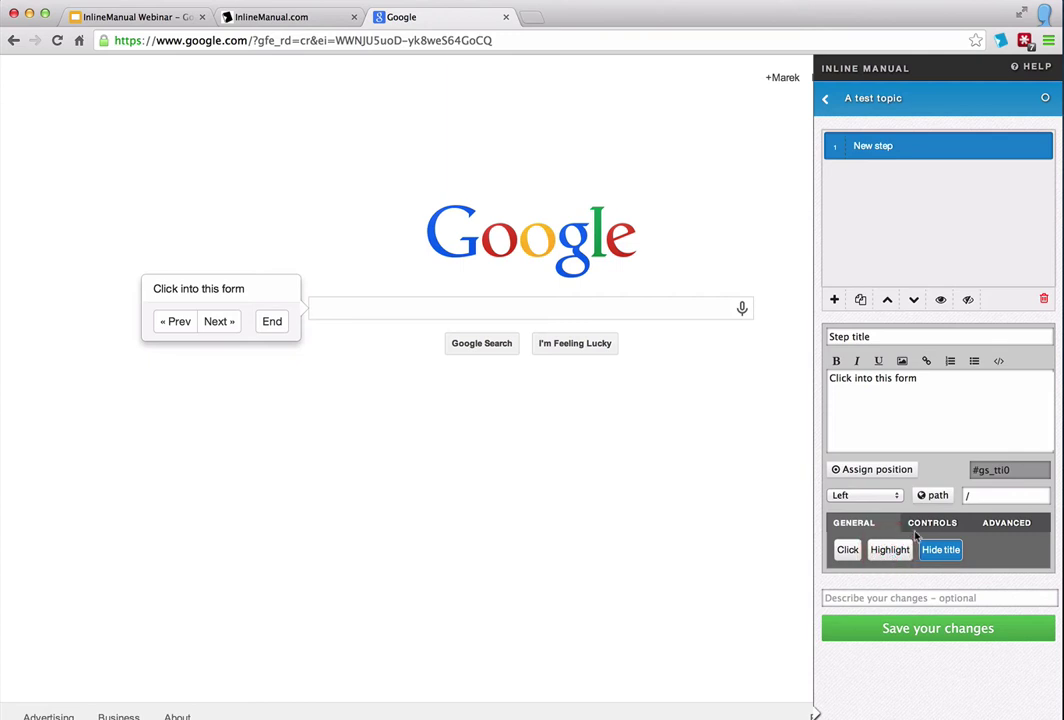
click(928, 525)
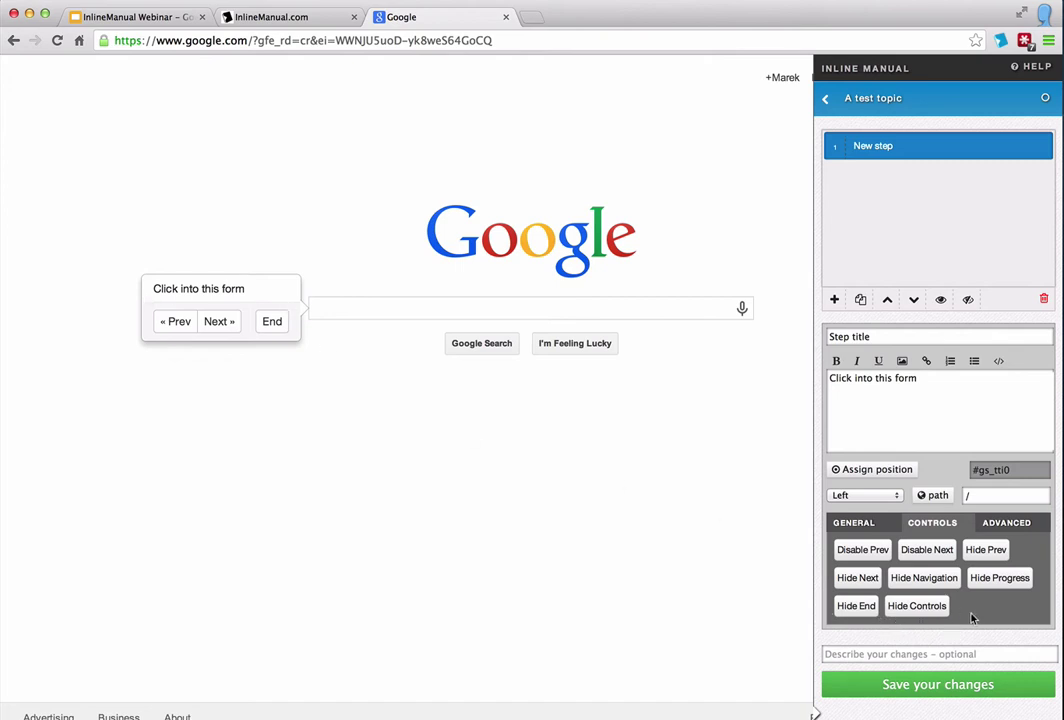
click(918, 607)
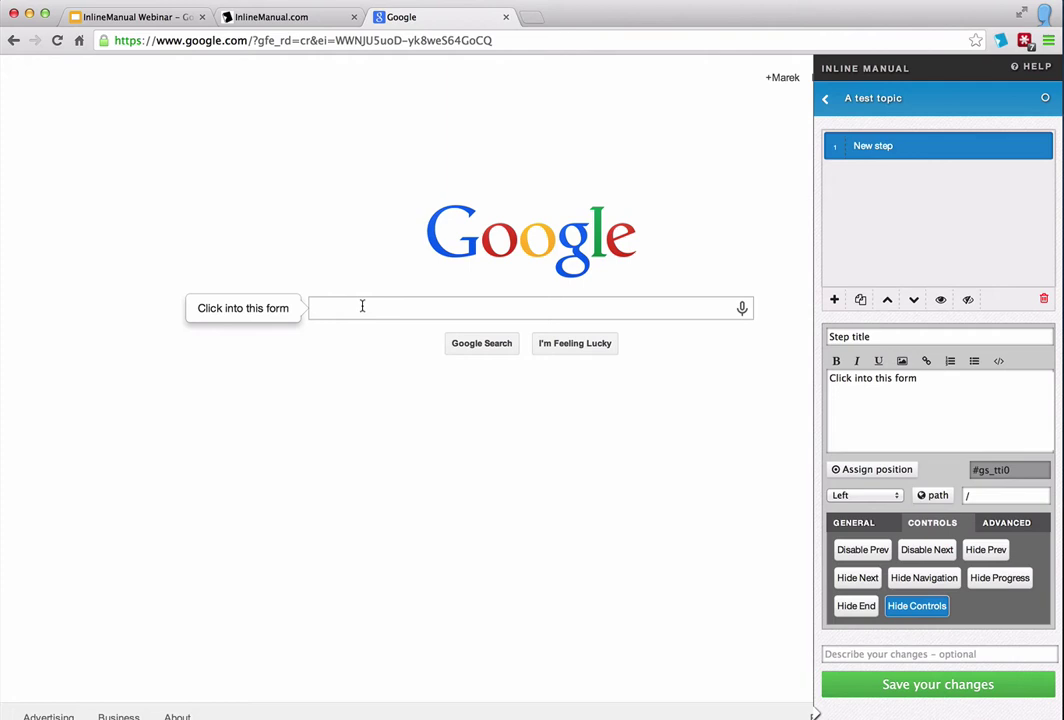
click(926, 614)
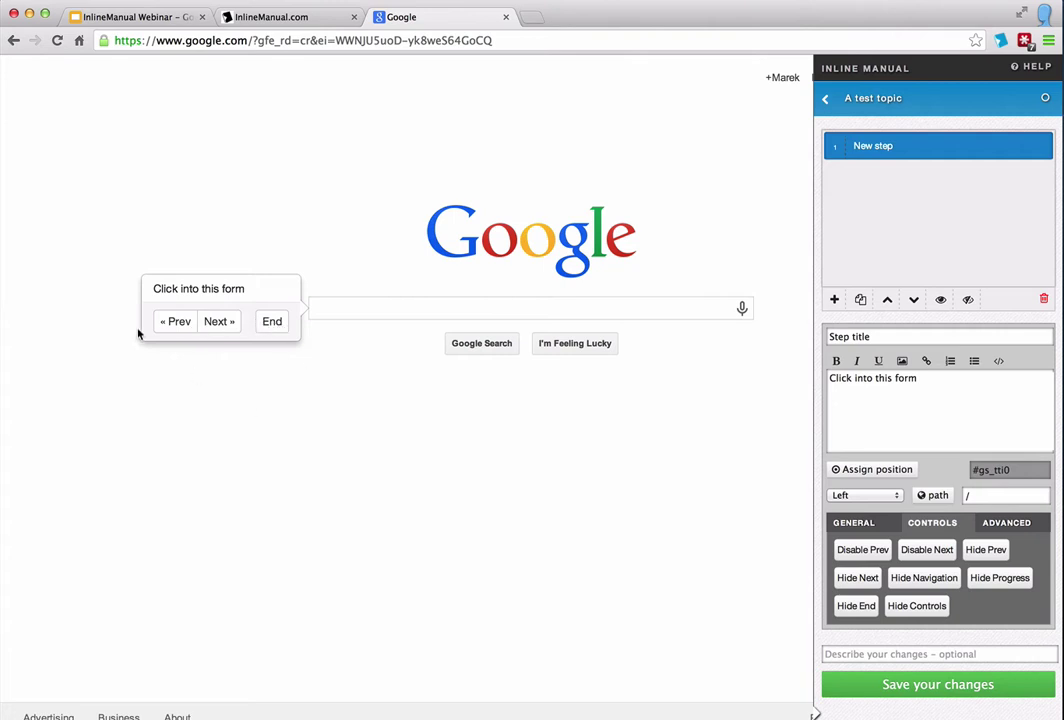
click(1004, 523)
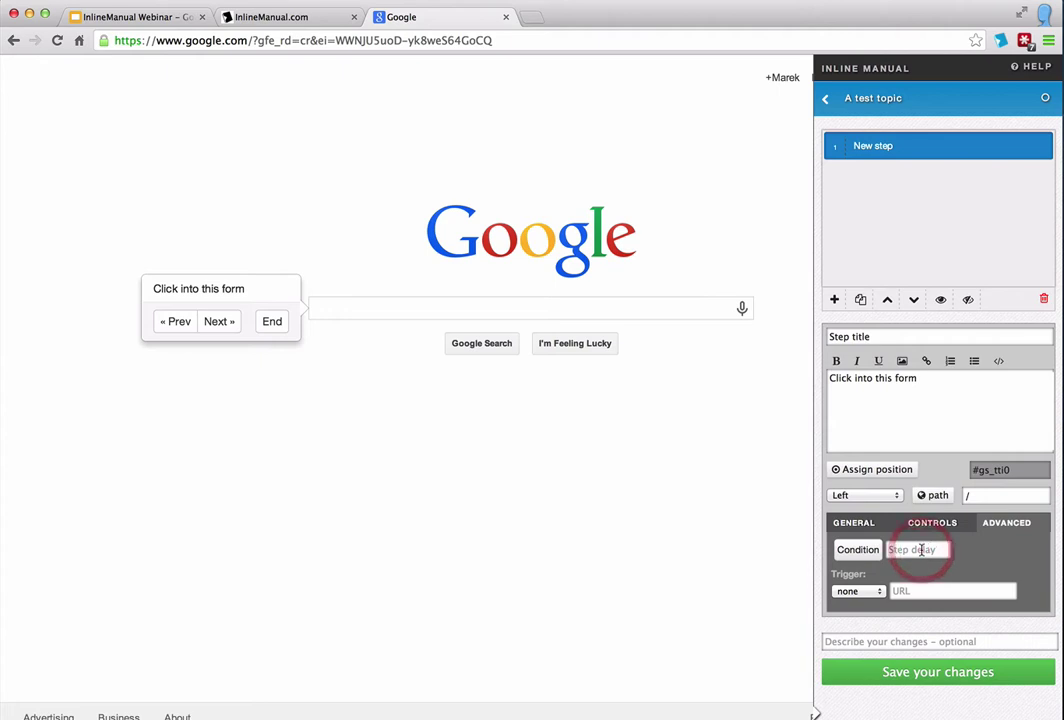
click(996, 553)
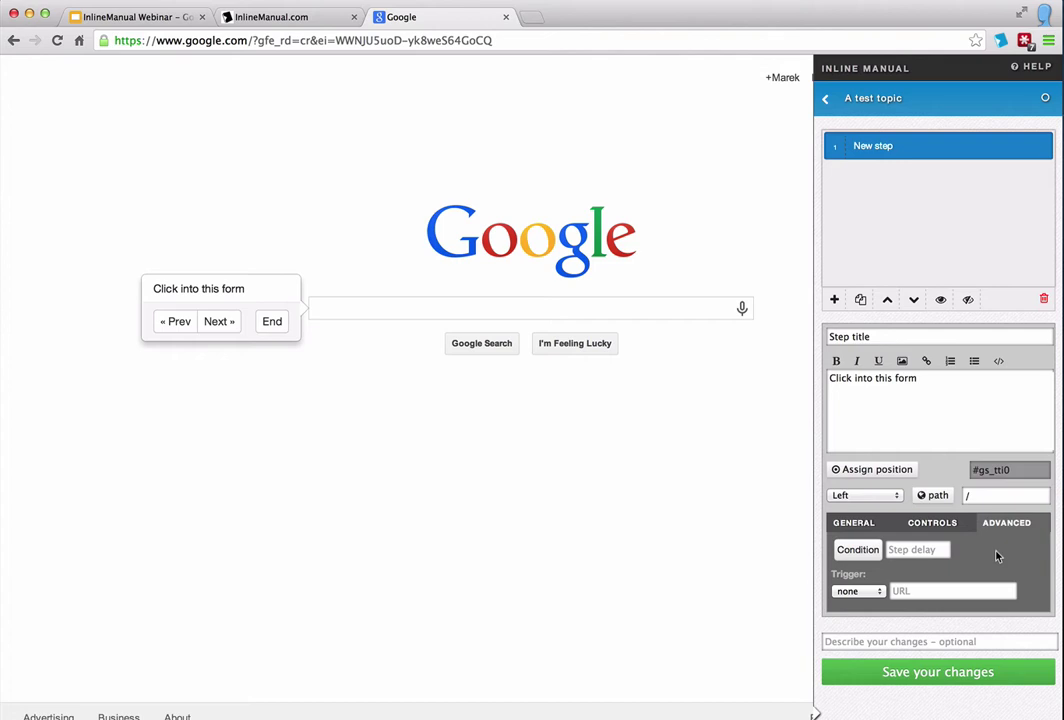
click(930, 526)
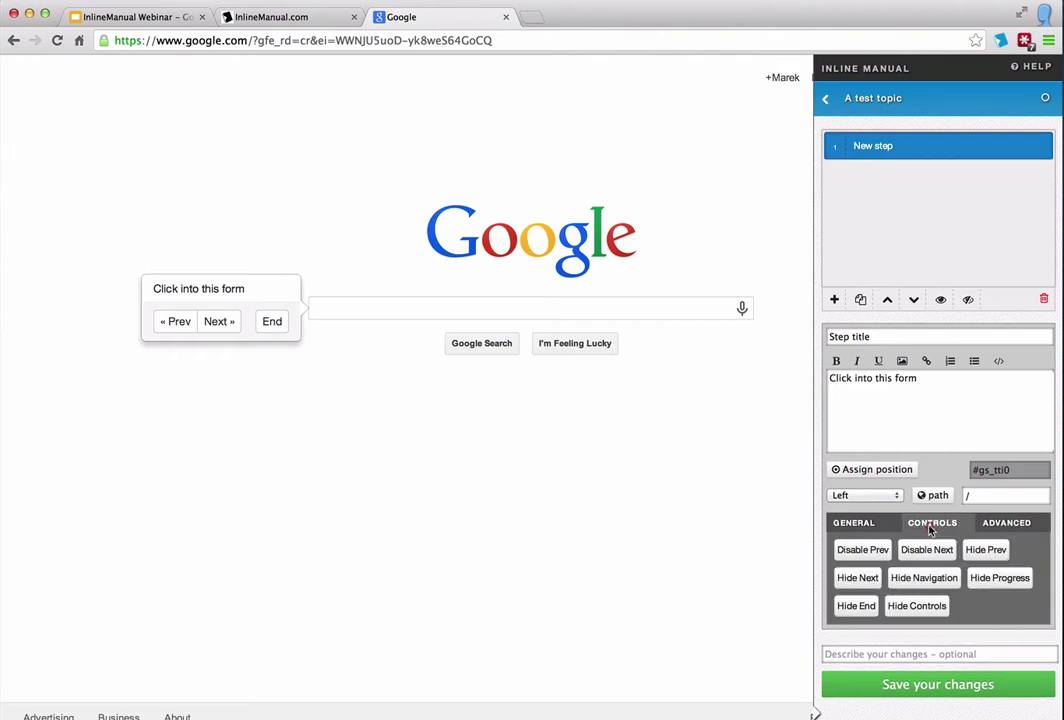
click(874, 523)
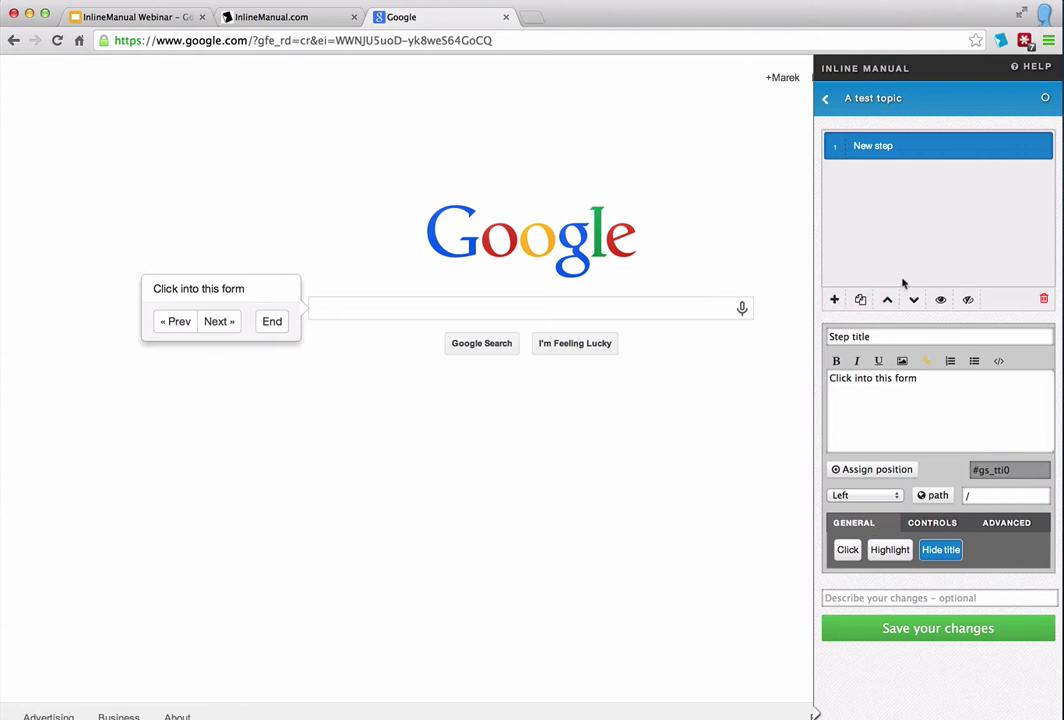
Add five blank 'New step' entries and reorder 'Step title' back into first place
click(834, 300)
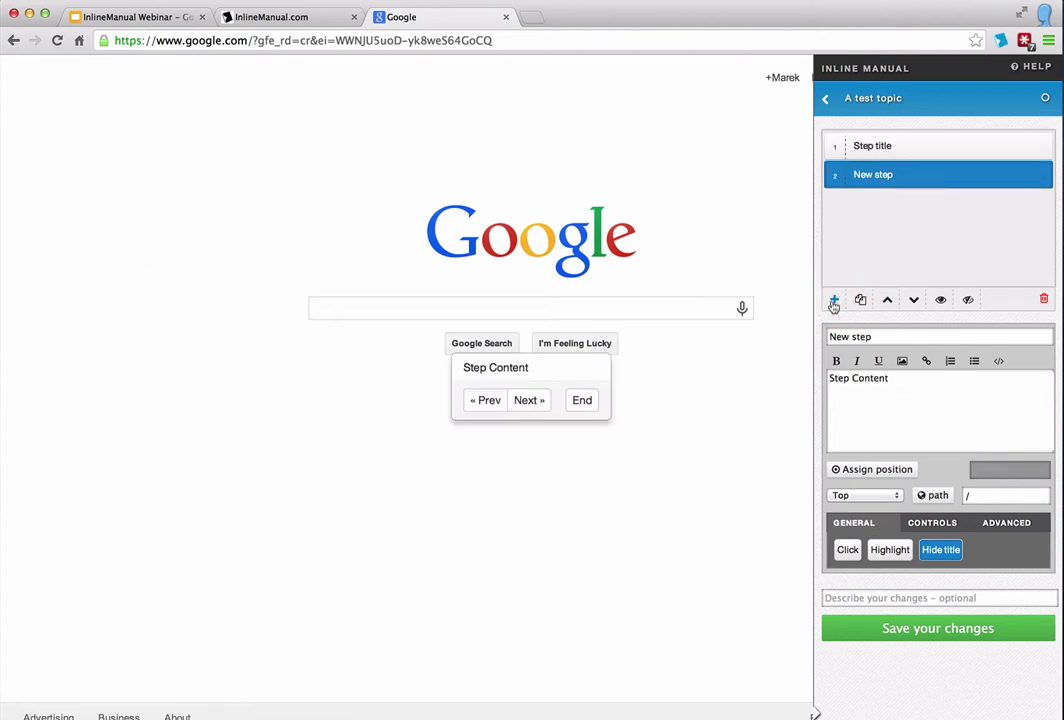
click(834, 300)
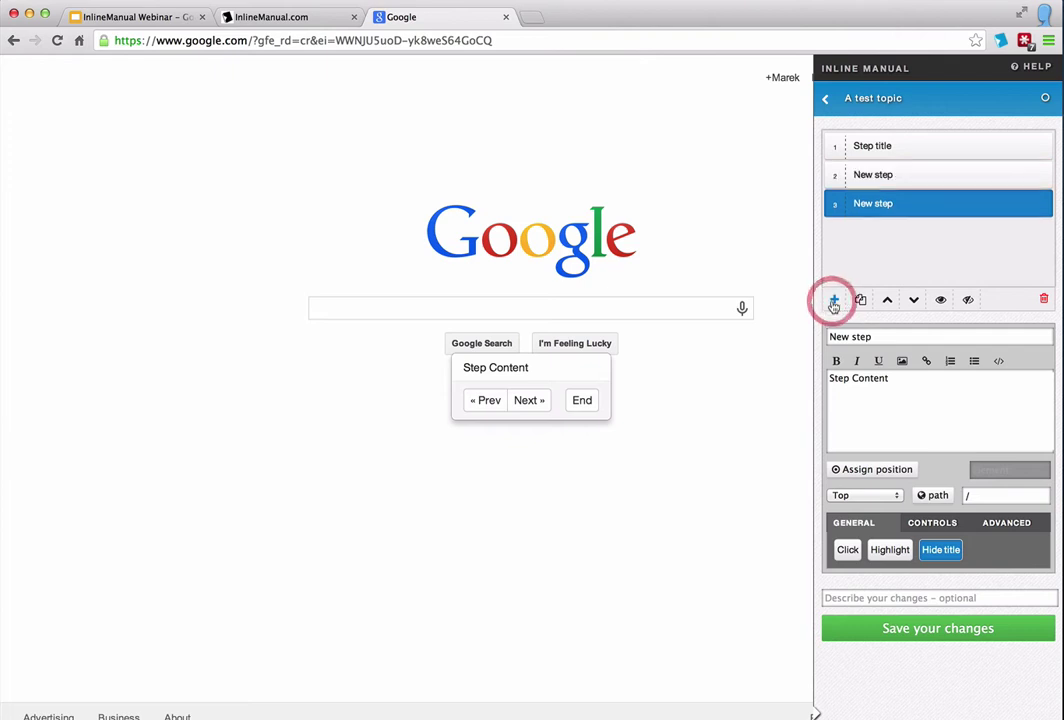
click(834, 300)
click(834, 300)
click(834, 302)
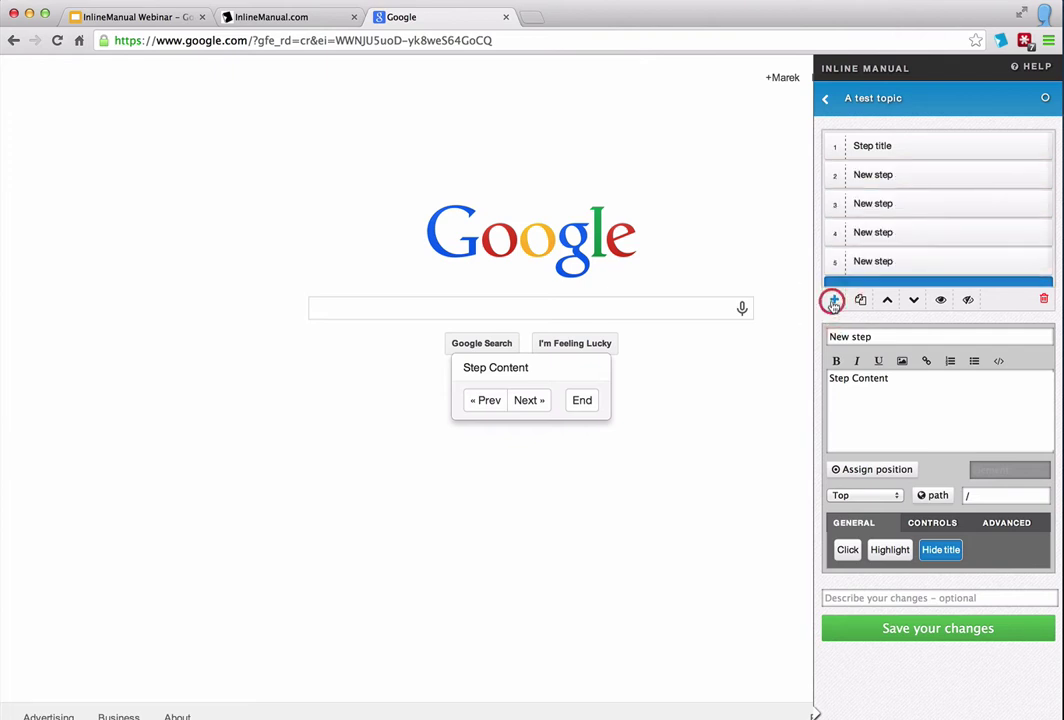
click(876, 174)
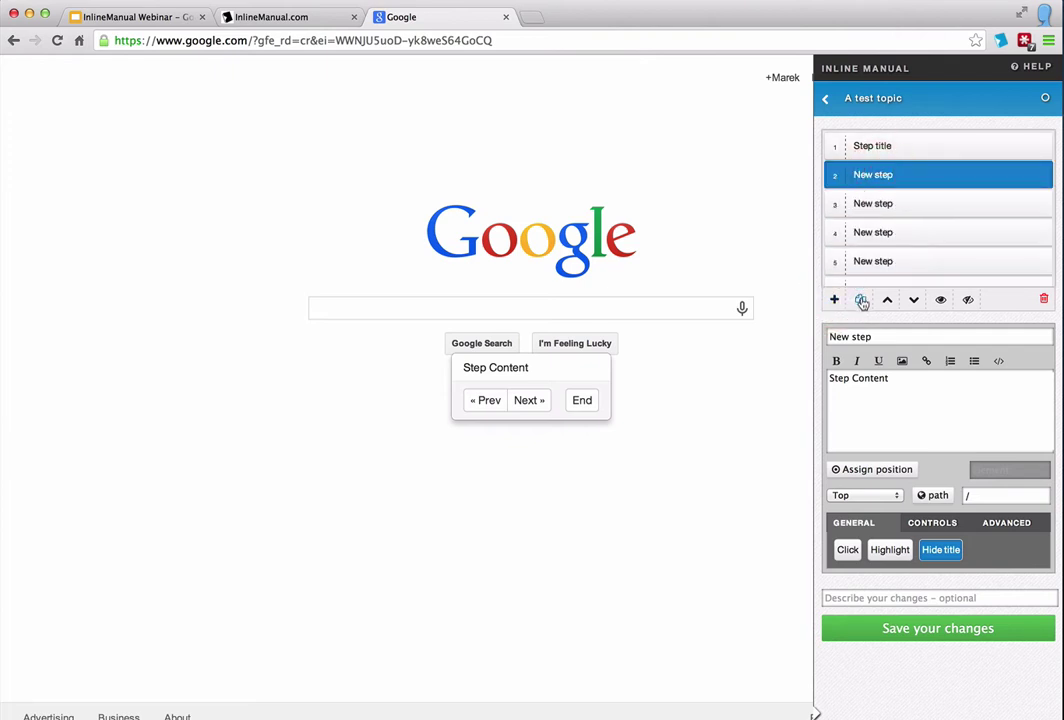
click(890, 300)
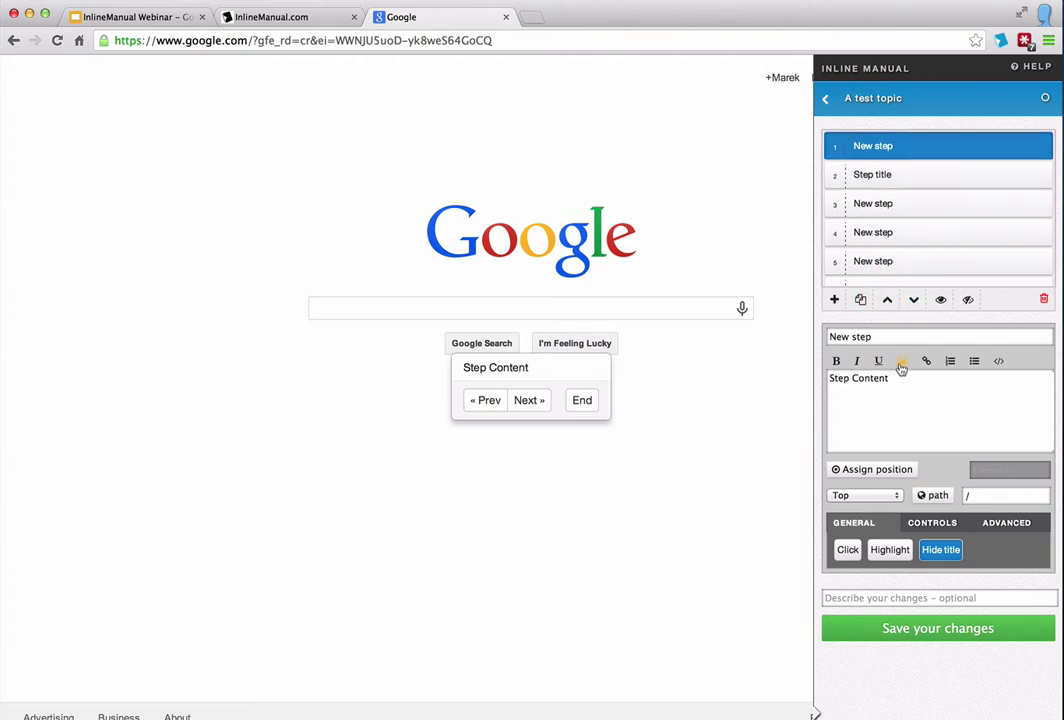
click(1044, 299)
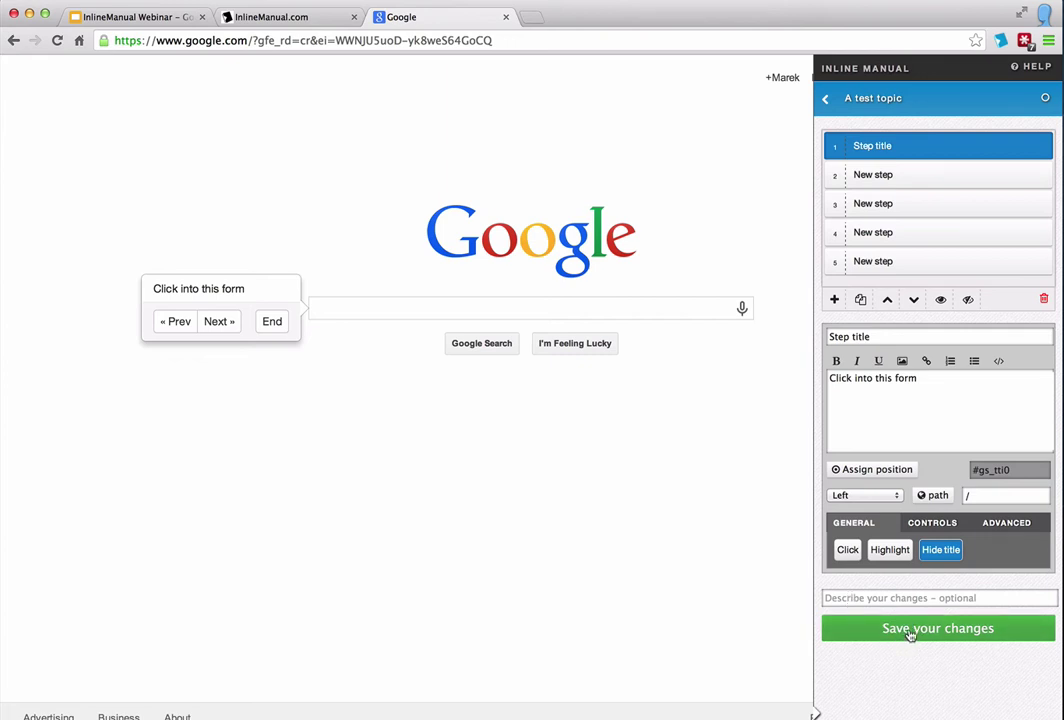
Save the topic's changes, confirm the saved alert, and return to the Google Slides presentation
click(910, 632)
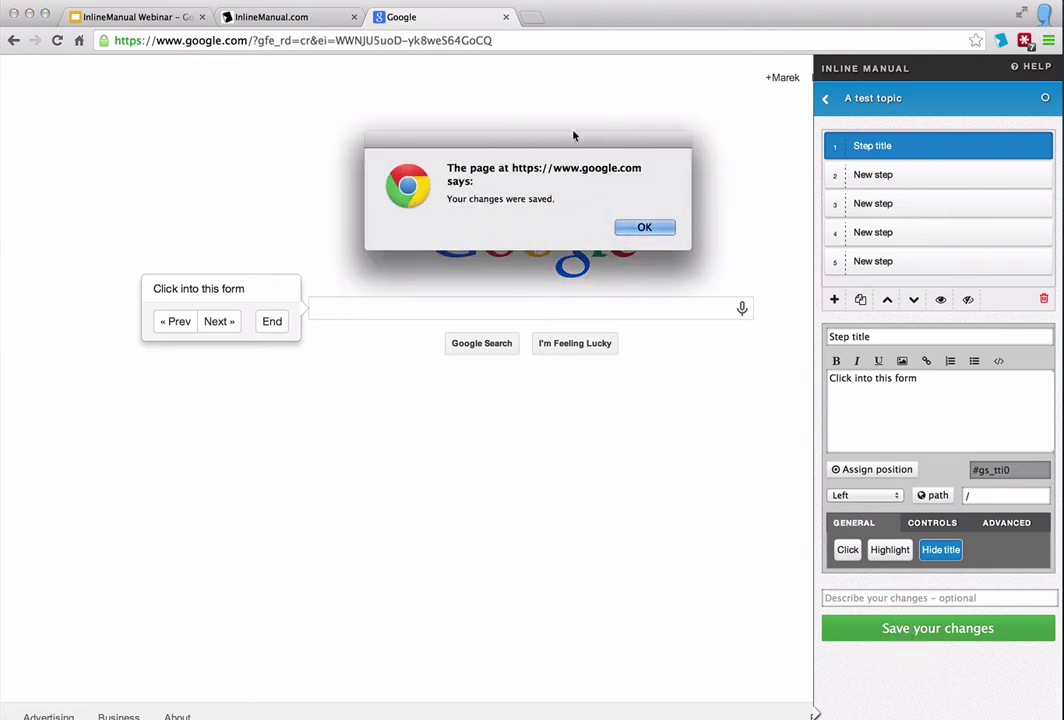
click(650, 228)
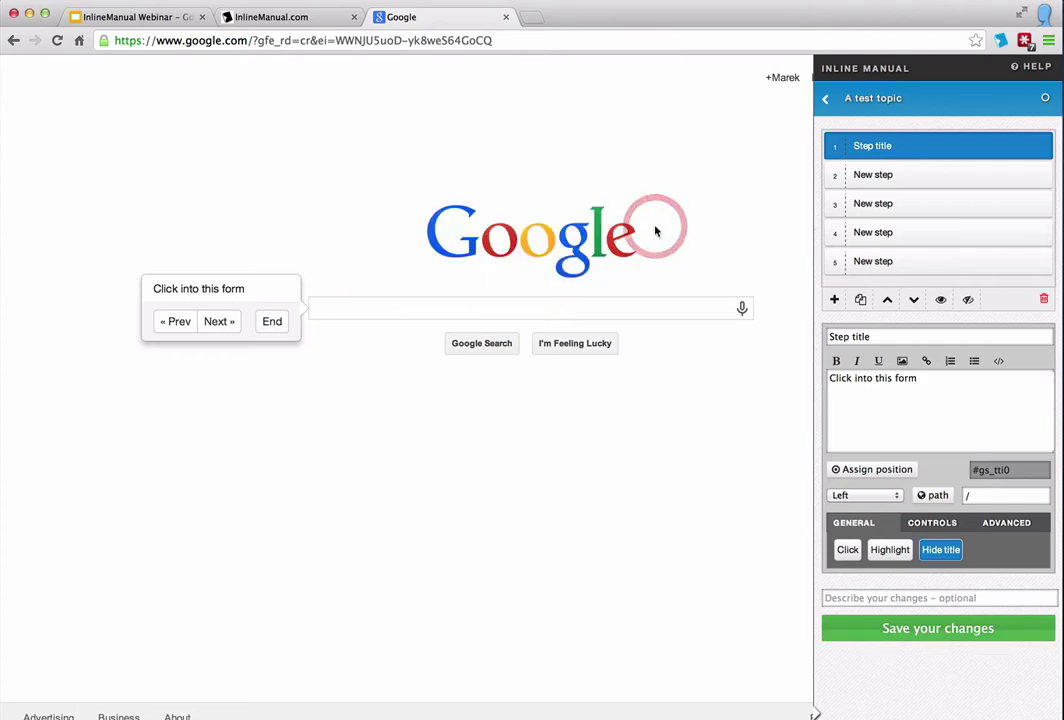
click(290, 18)
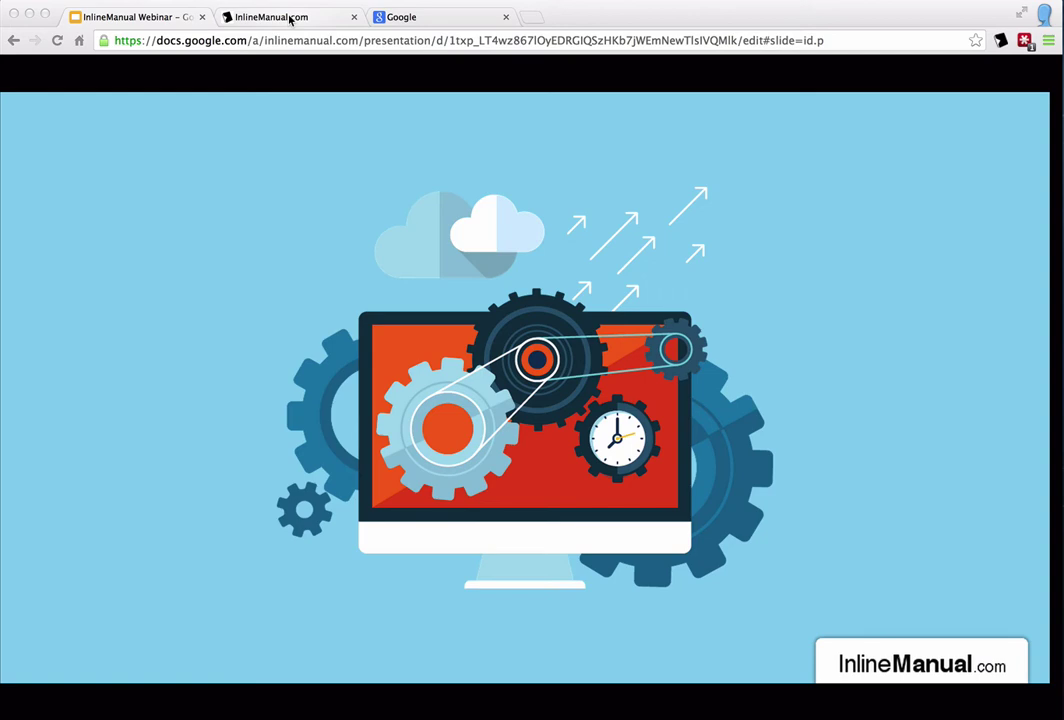
Sign in to the InlineManual.com portal with the autofilled credentials to reach the dashboard
click(290, 18)
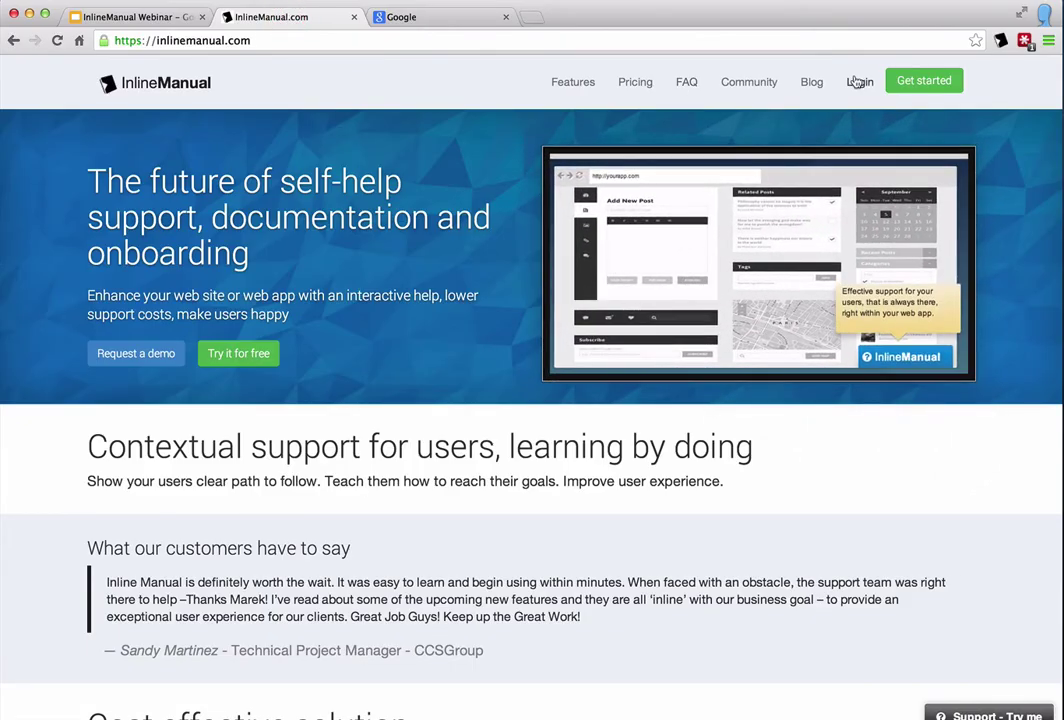
click(858, 83)
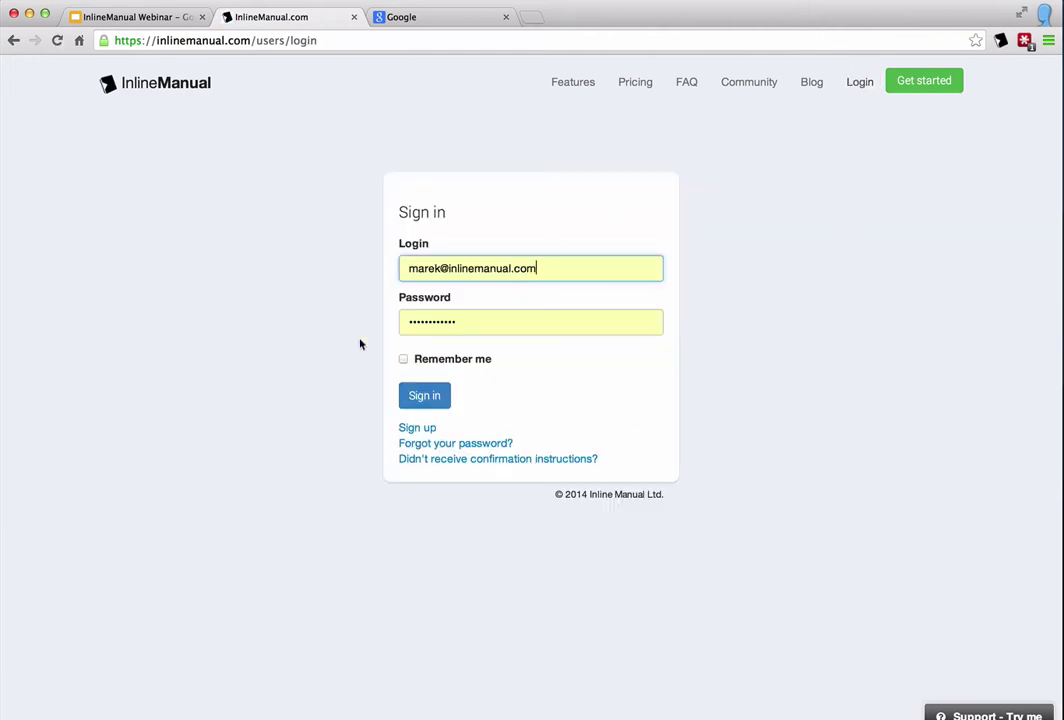
click(418, 394)
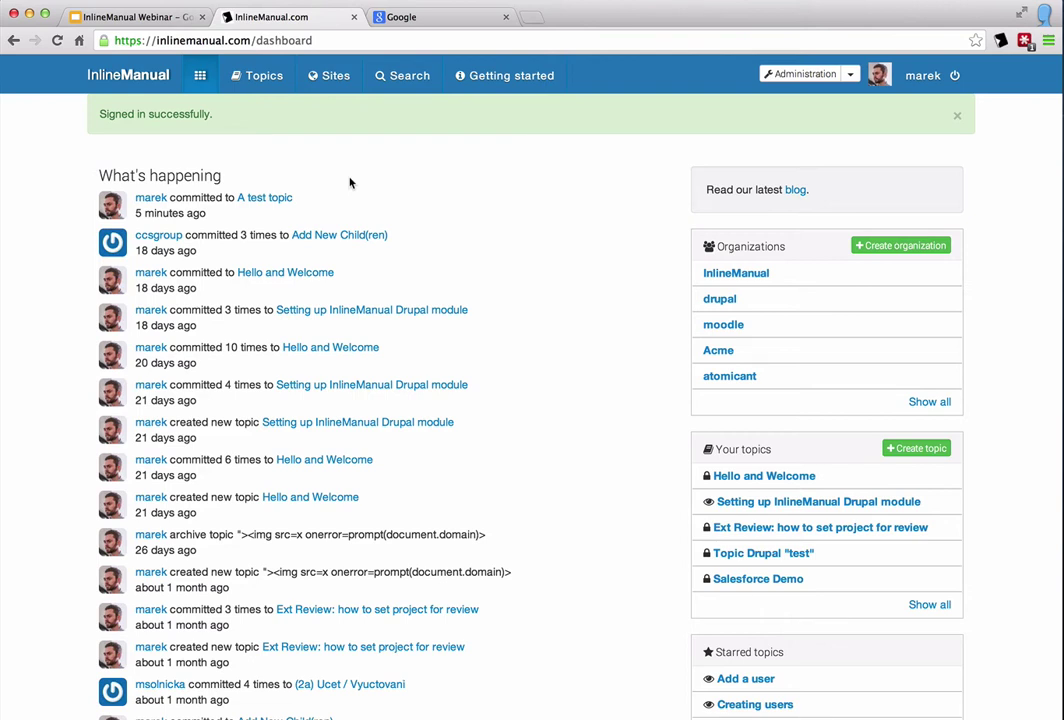
From the Topics list, open the 'Add a user' topic page
click(265, 80)
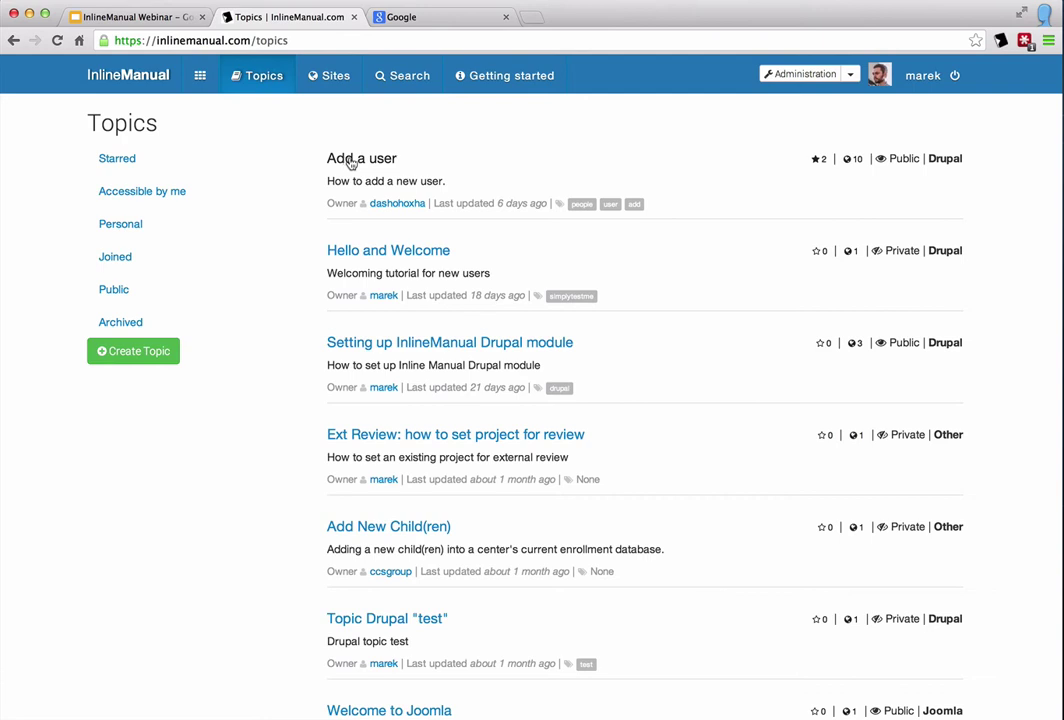
click(351, 160)
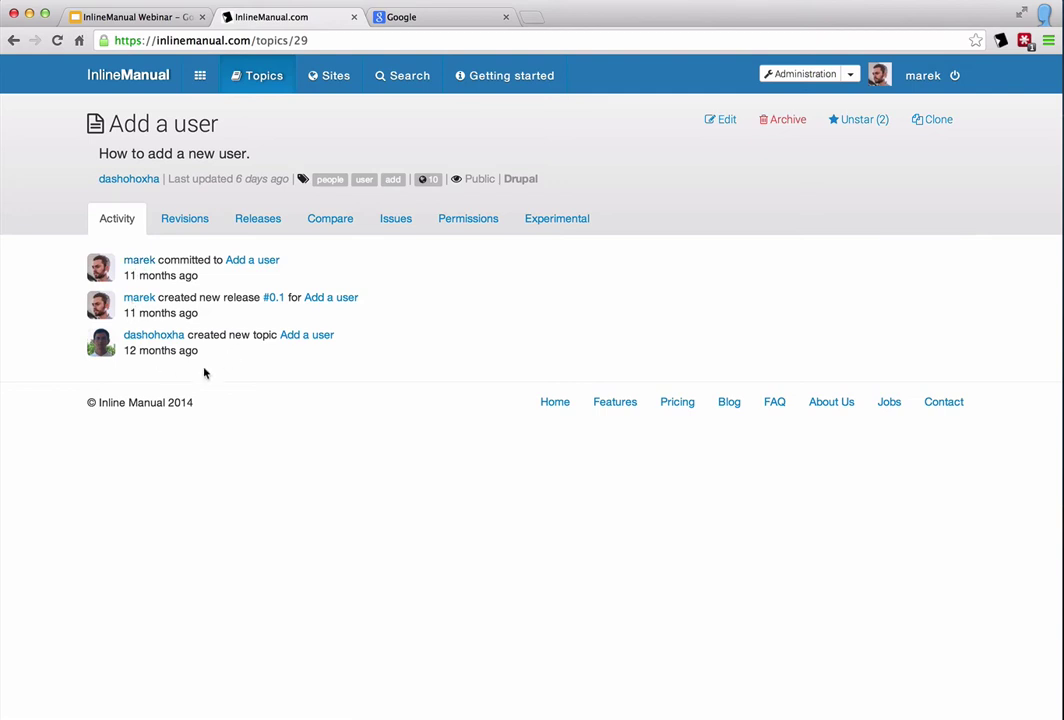
Show the 'Add a user' Revisions tab: eleven revisions, #11 as HEAD, #6 as release 0.1
click(180, 222)
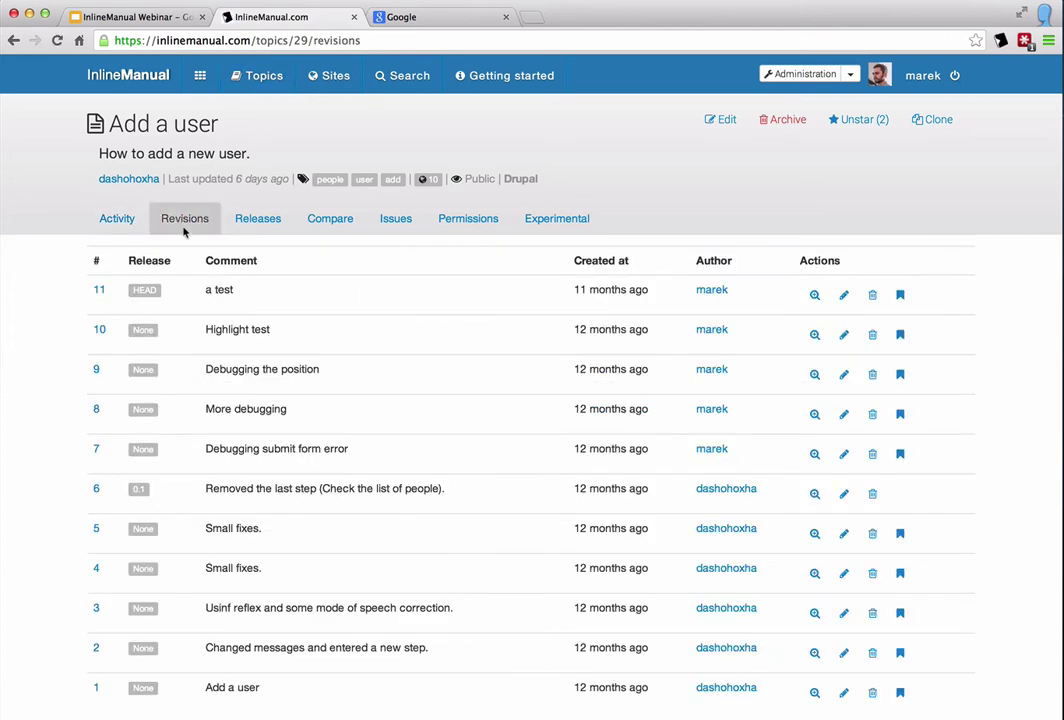
click(418, 256)
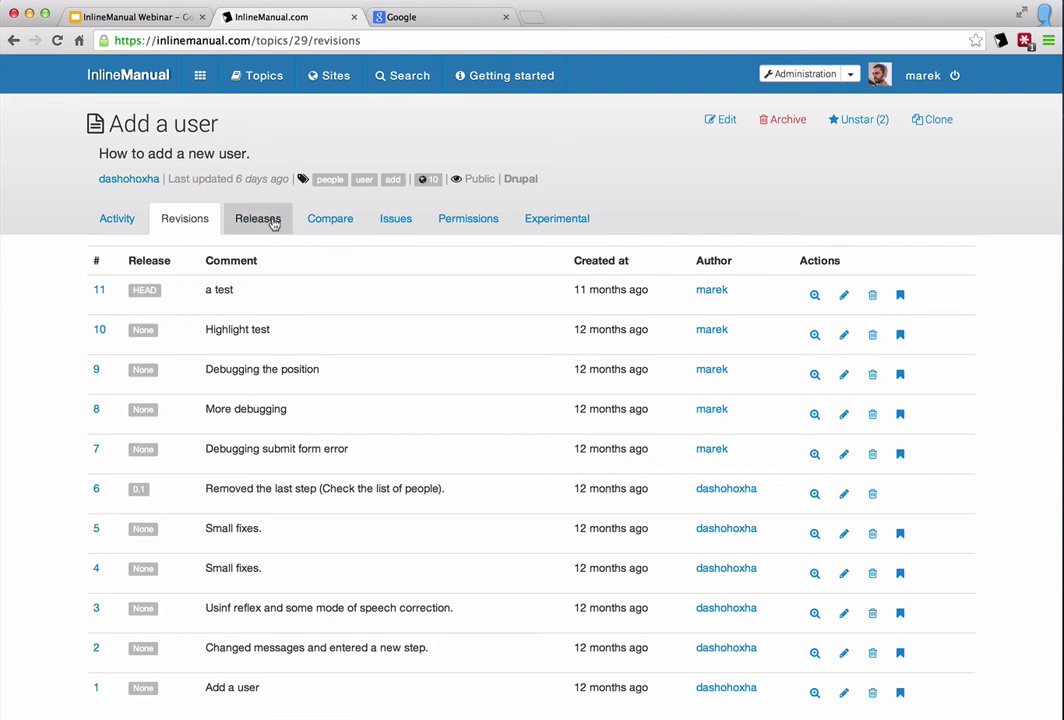
Browse the topic's Compare and Issues tabs, ending on Permissions with a single admin user
click(325, 226)
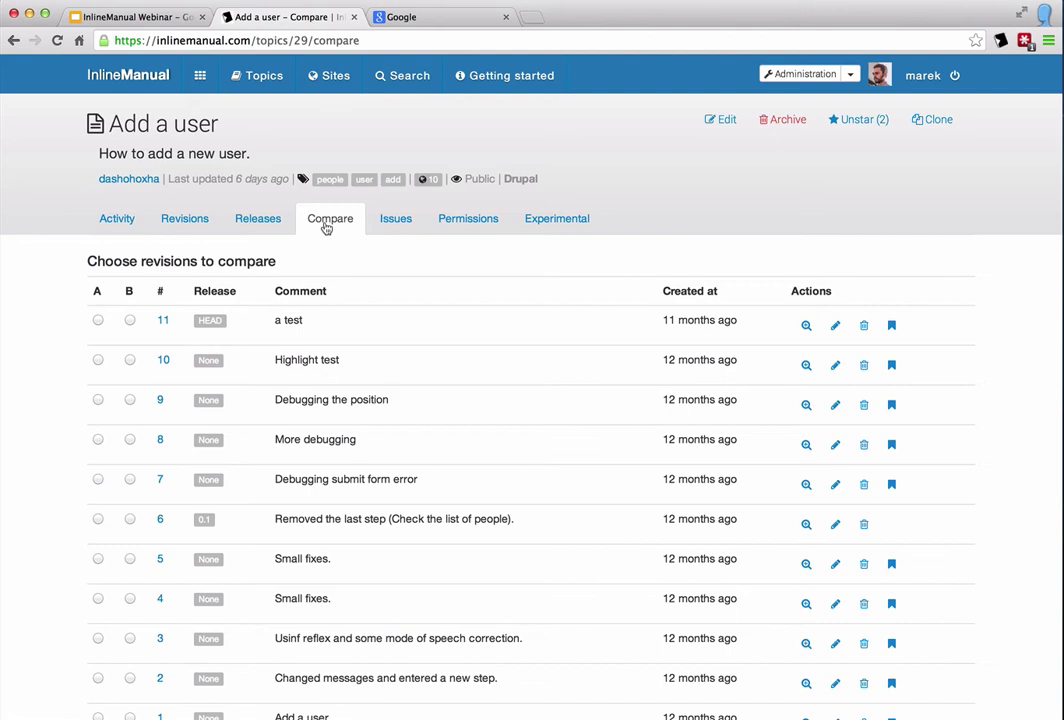
click(396, 224)
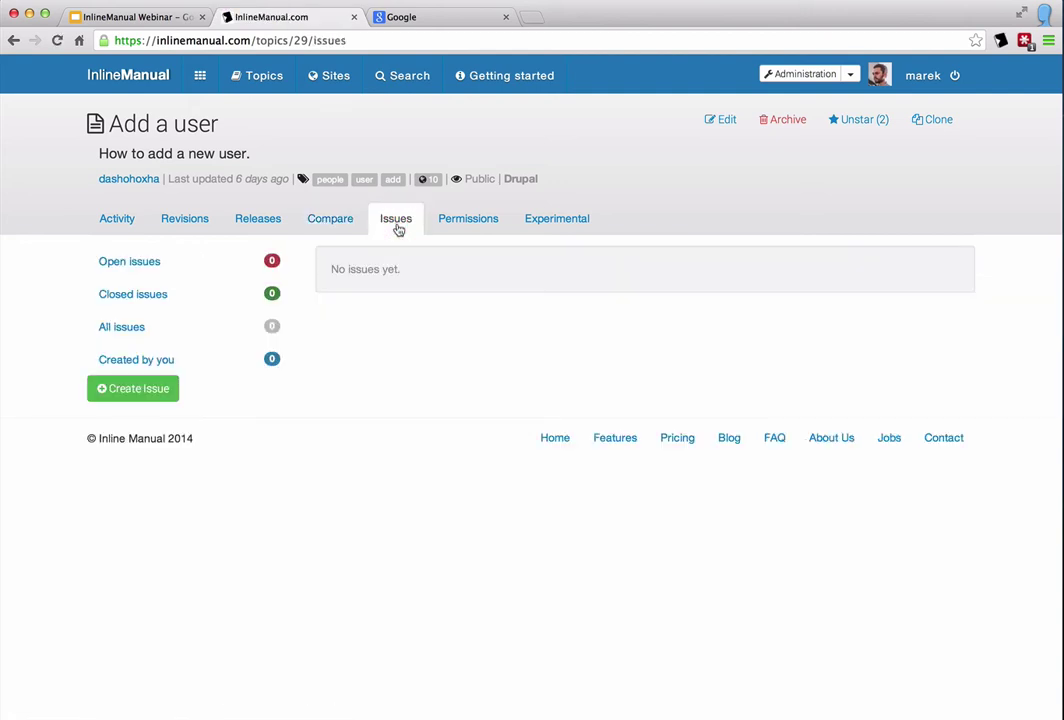
click(378, 357)
click(447, 228)
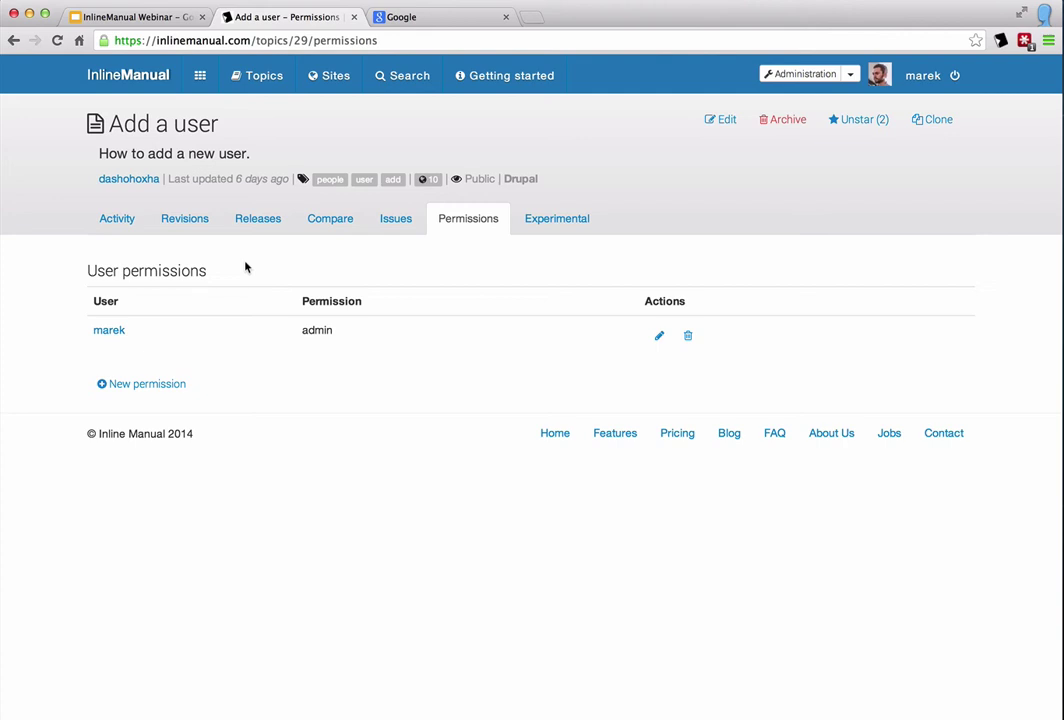
Show the Sites page listing jquery.cz, inlinemanual.com and drupal.inlinemanual.com
click(319, 80)
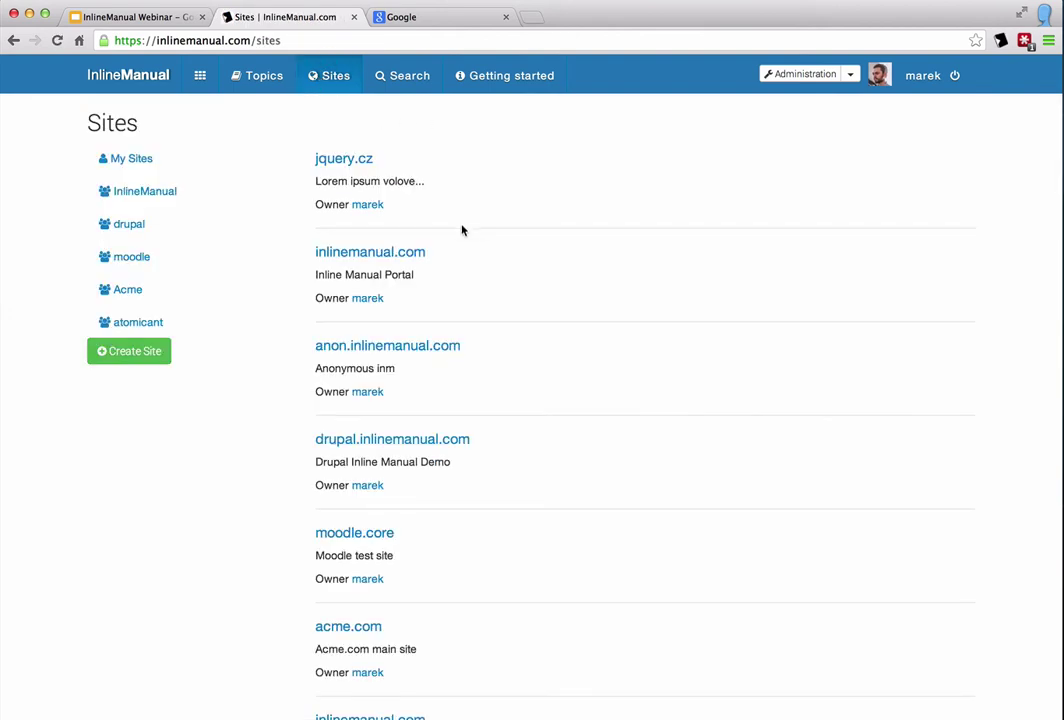
Open the inlinemanual.com site page showing its seven associated topics and their releases
click(373, 256)
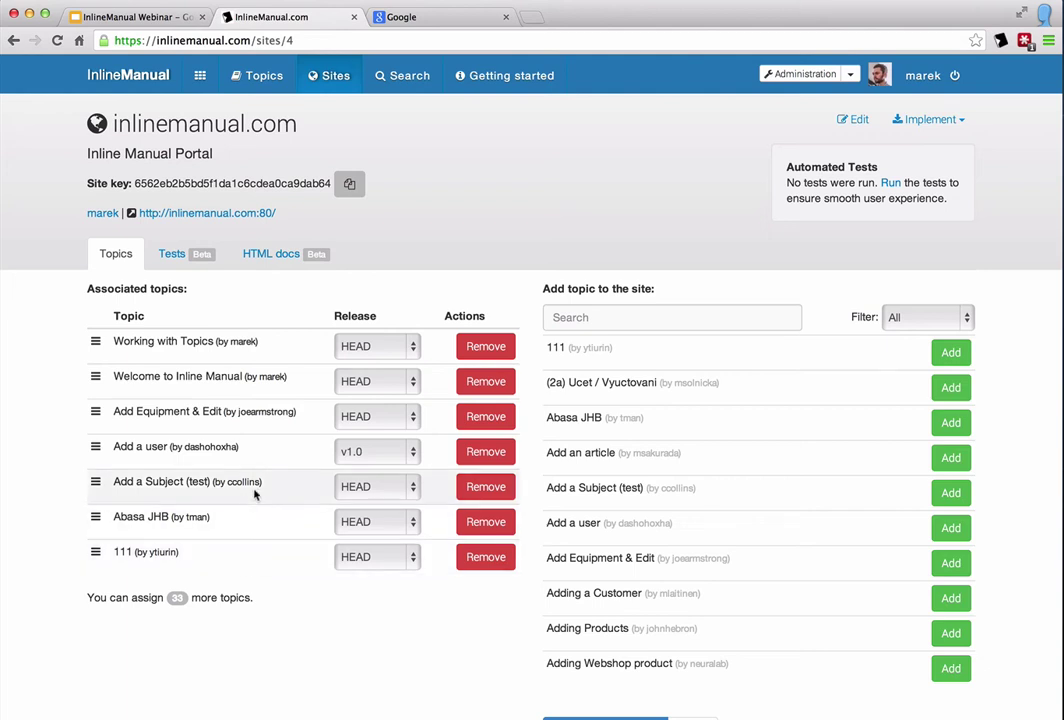
Set Add a user's release to HEAD, then check the topic Search box and Filter left at All
click(412, 452)
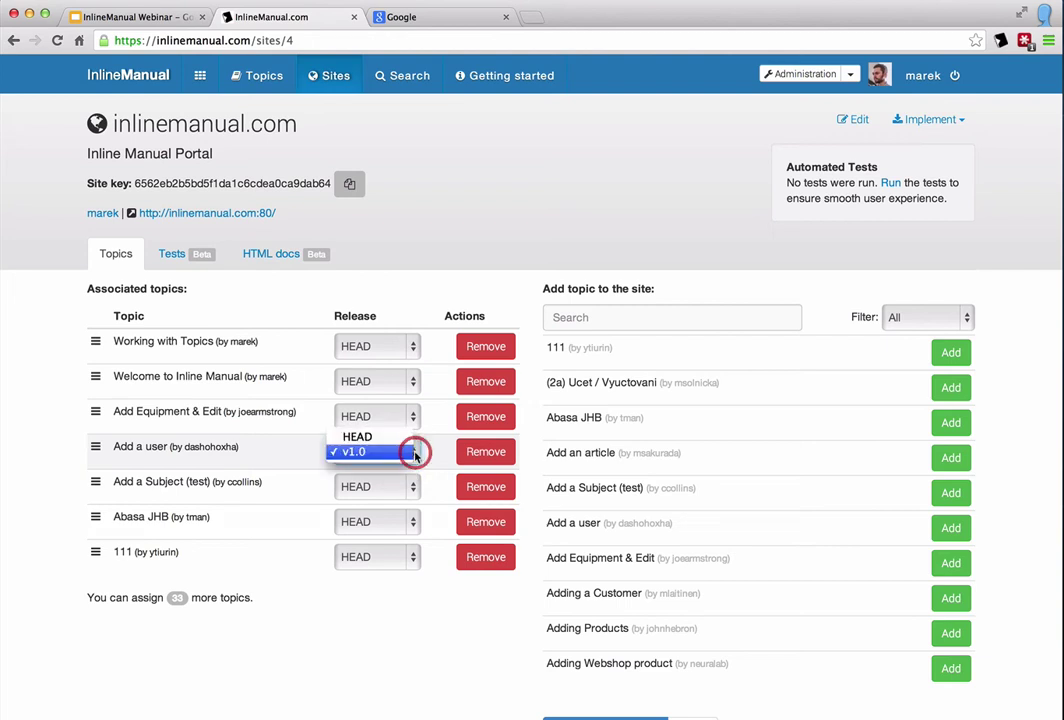
click(390, 440)
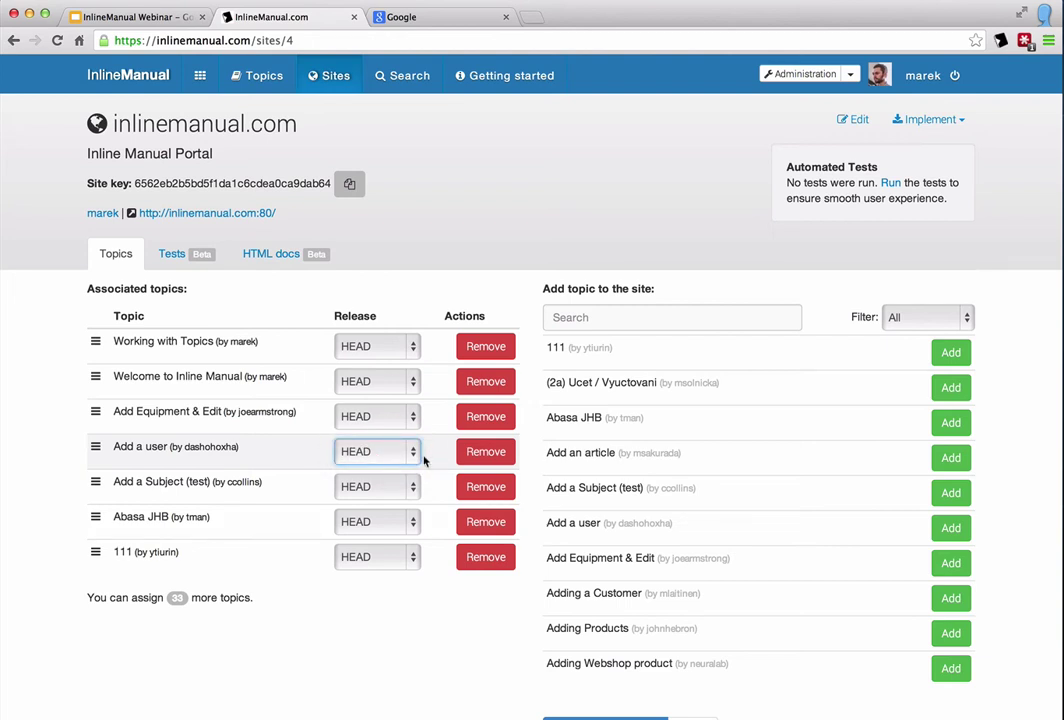
click(614, 325)
click(964, 317)
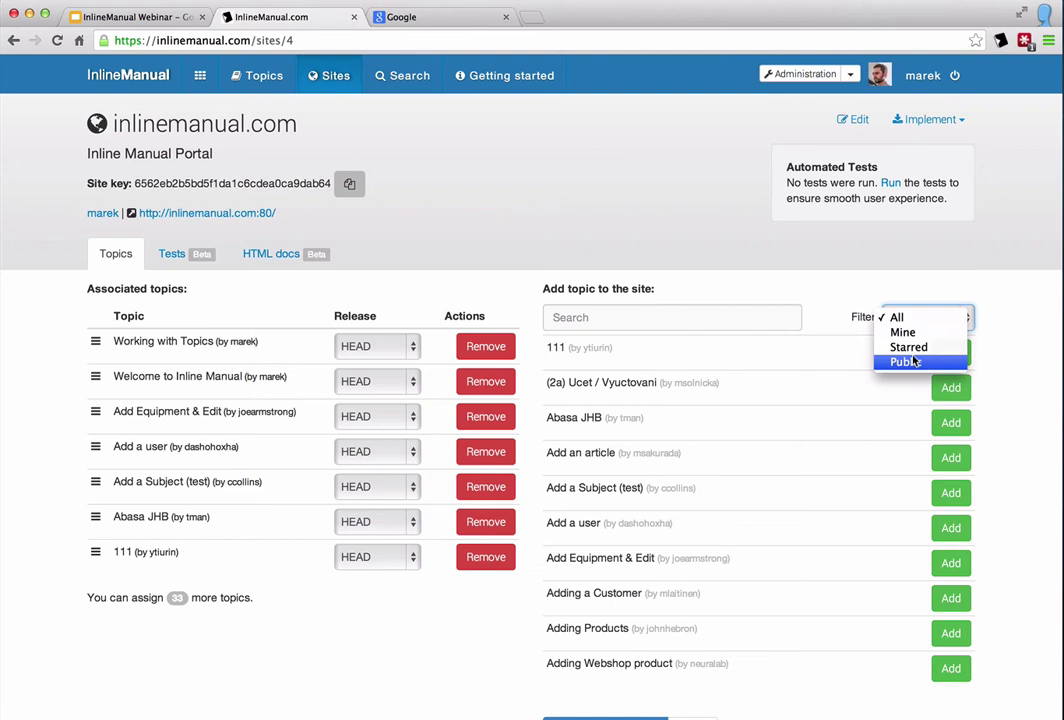
click(989, 325)
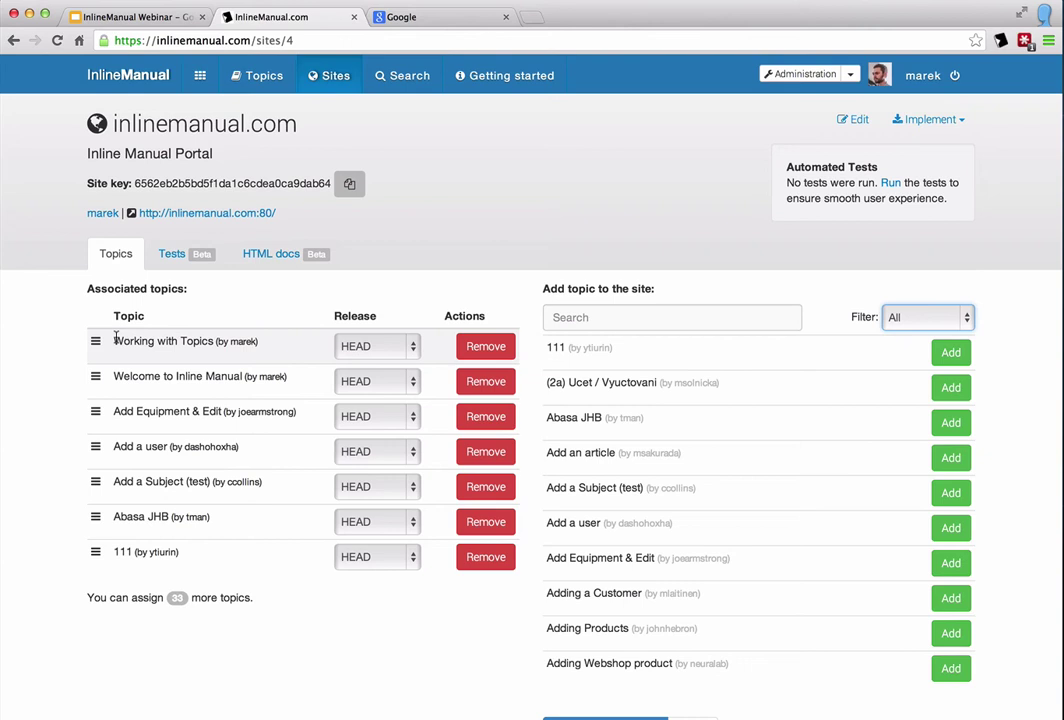
click(242, 303)
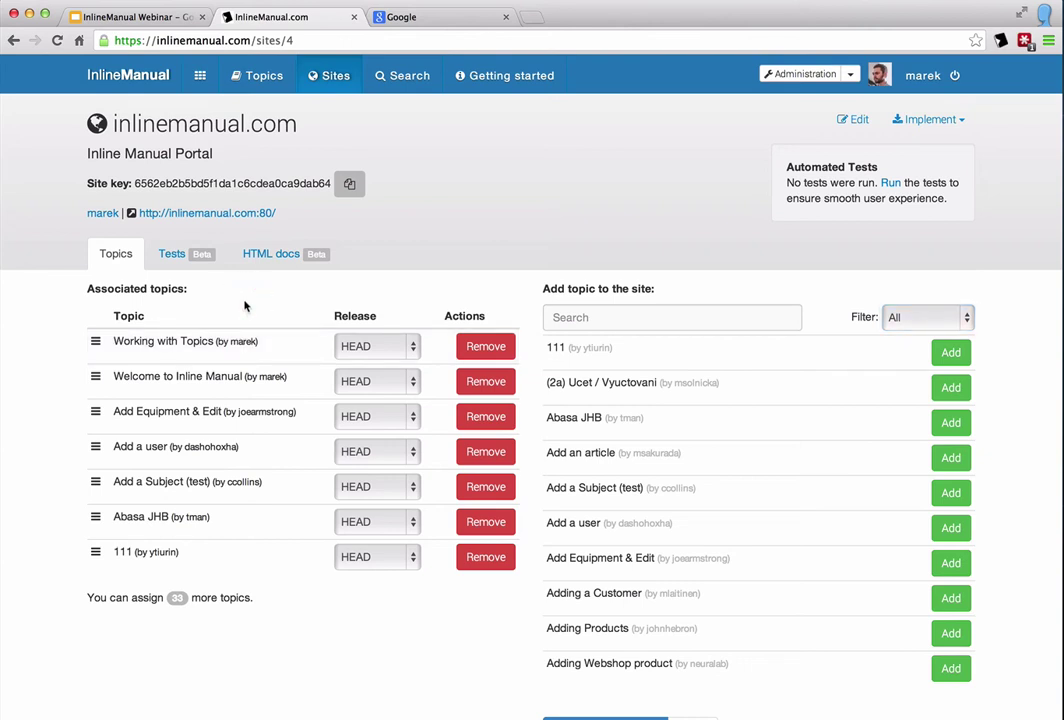
Show the site's Tests (Beta) tab listing all seven topics with no tests run
click(176, 255)
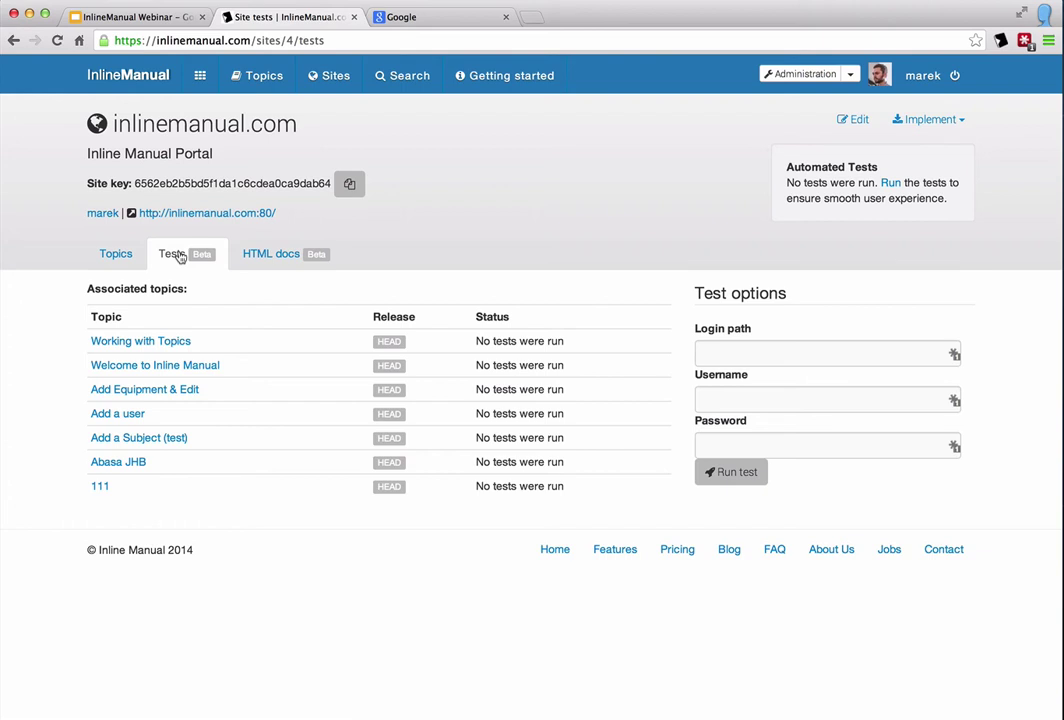
click(295, 289)
Check the empty HTML docs tab, then load drupal.inlinemanual.com in a new browser tab
click(271, 256)
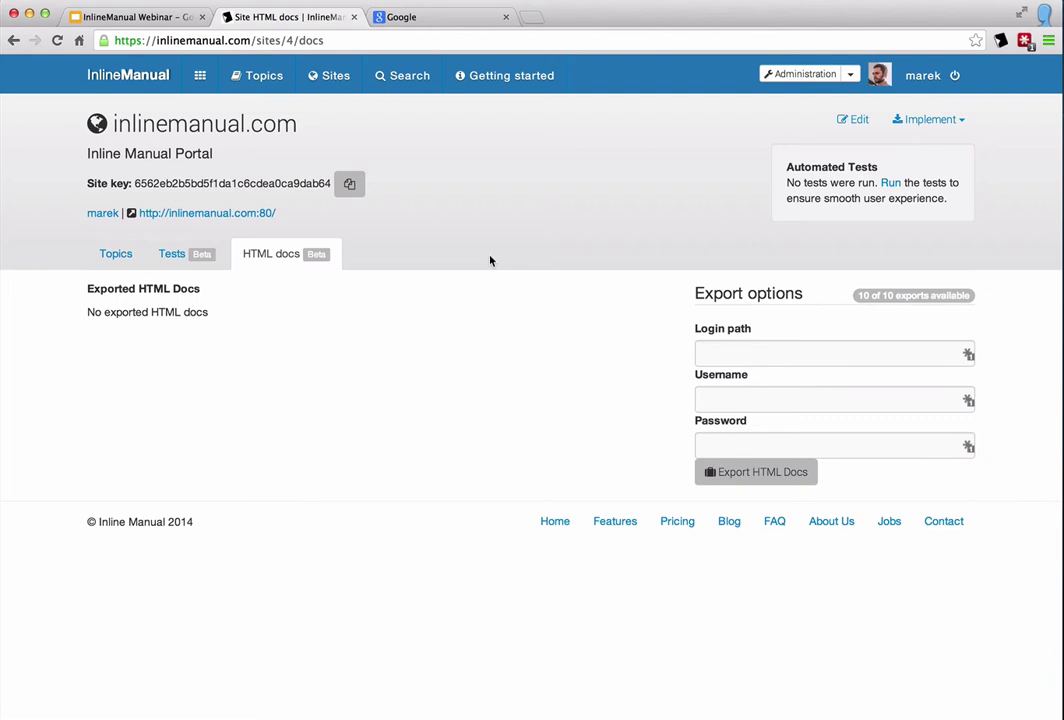
key(ctrl+t)
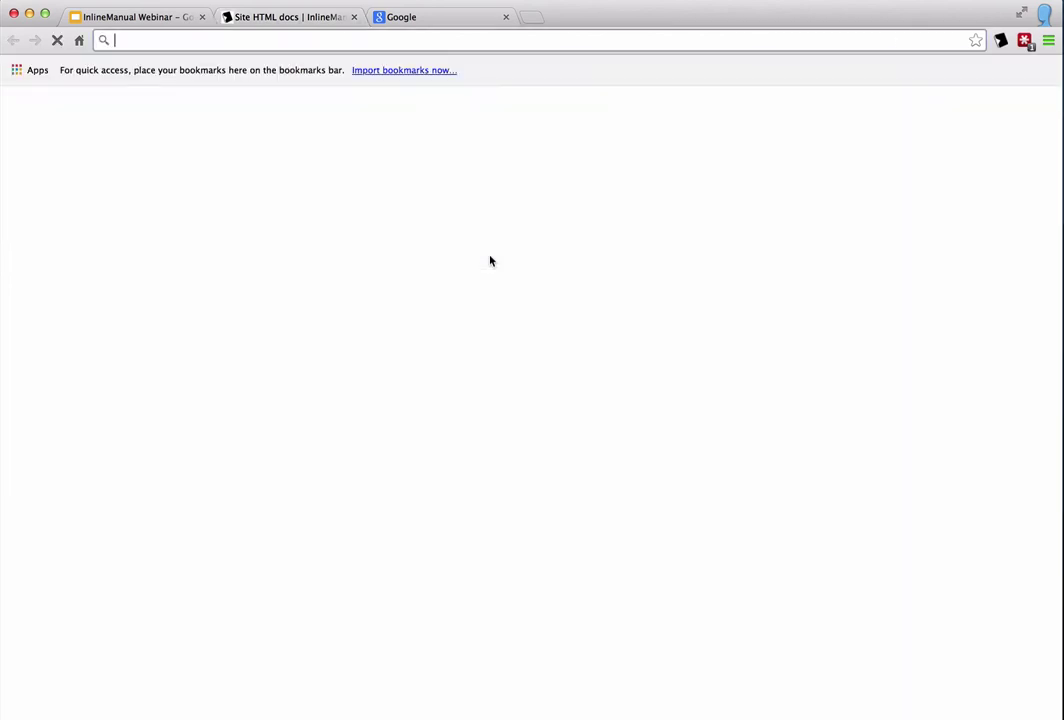
text(drupal.)
key(BackSpace)
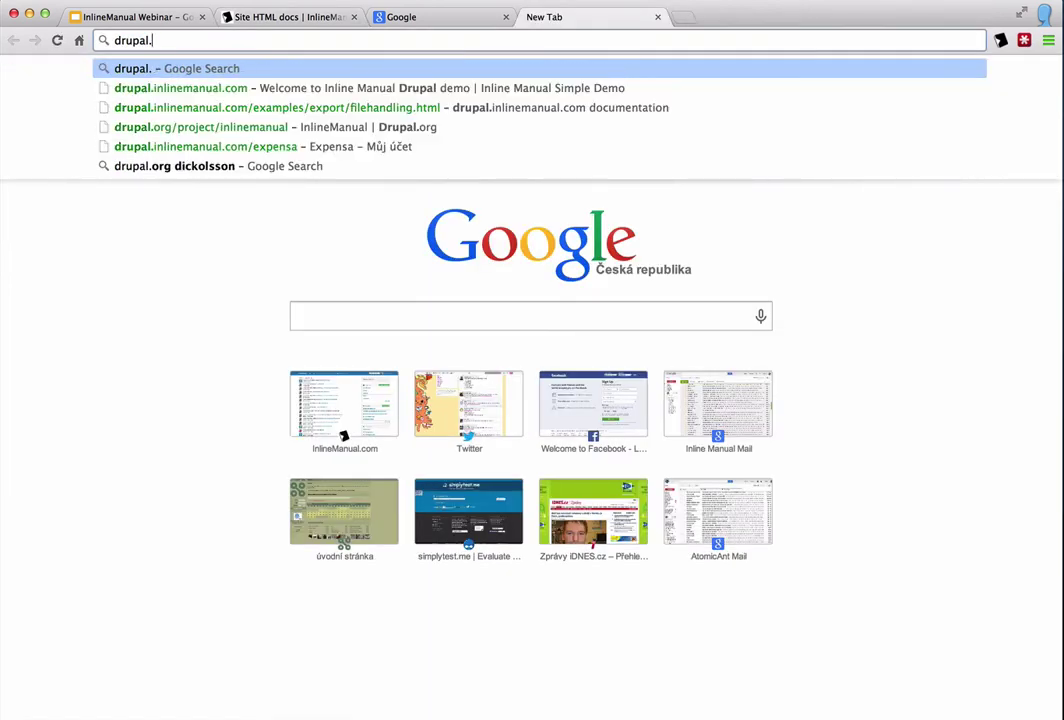
text(in)
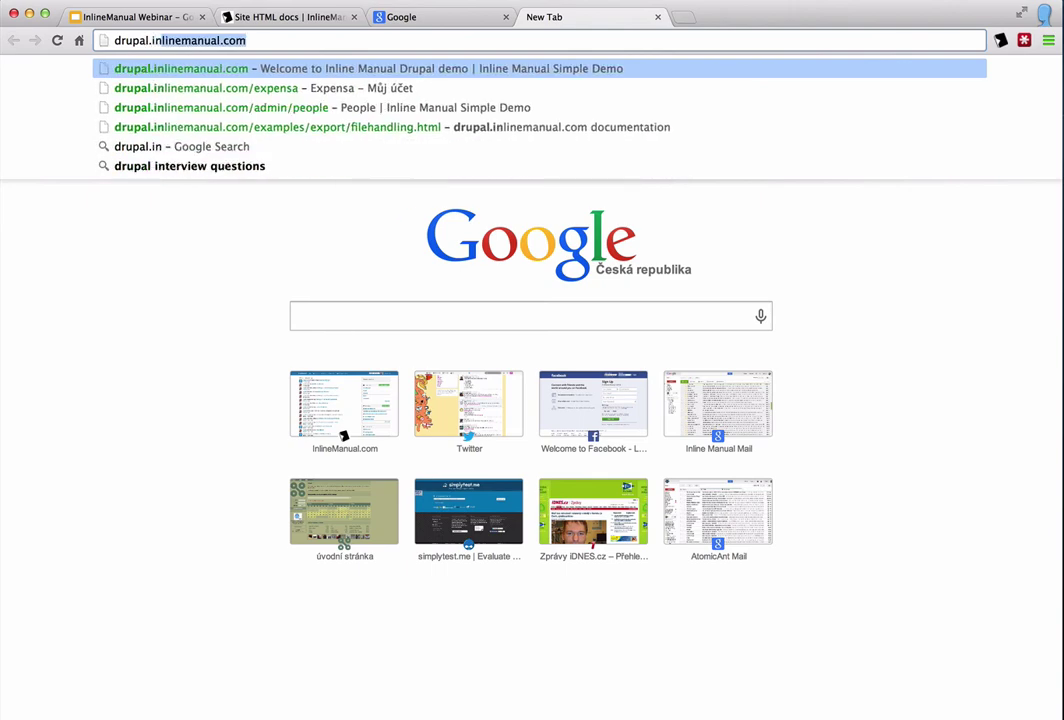
key(Return)
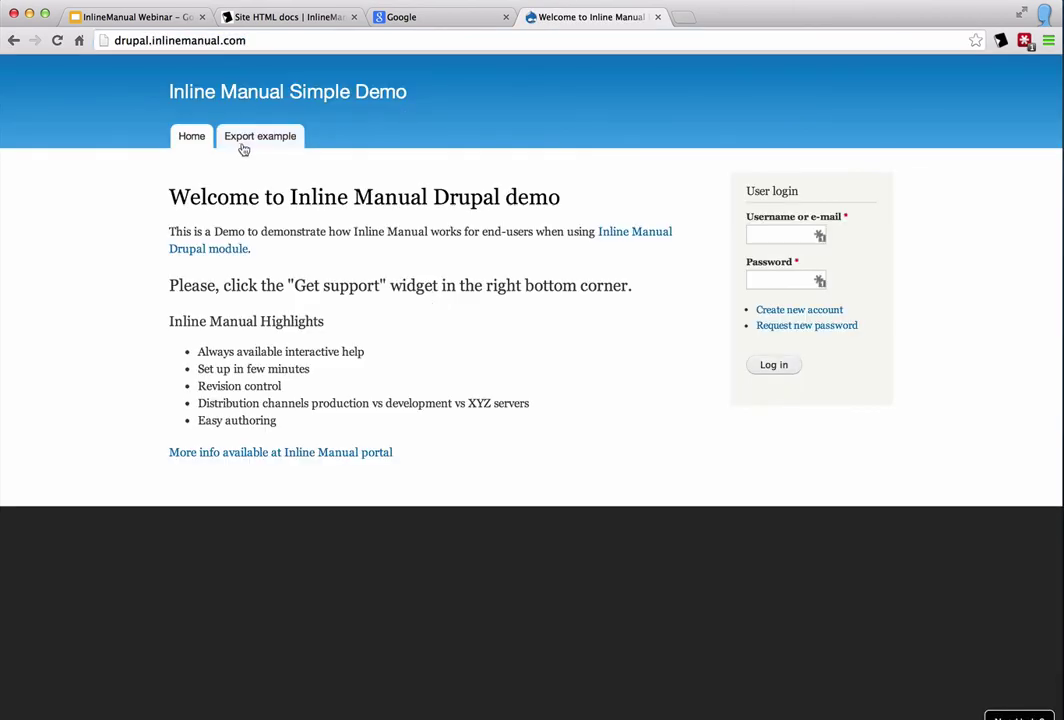
Open the Example 2 filehandling export and highlight the Add content type and name-field screenshots
click(242, 147)
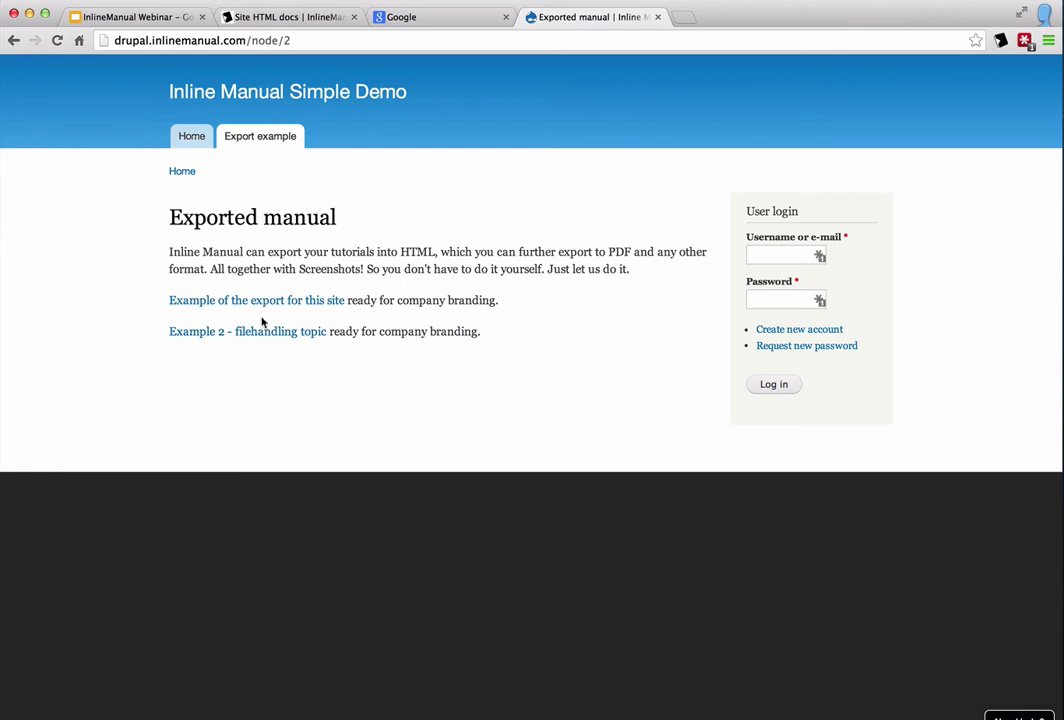
click(261, 333)
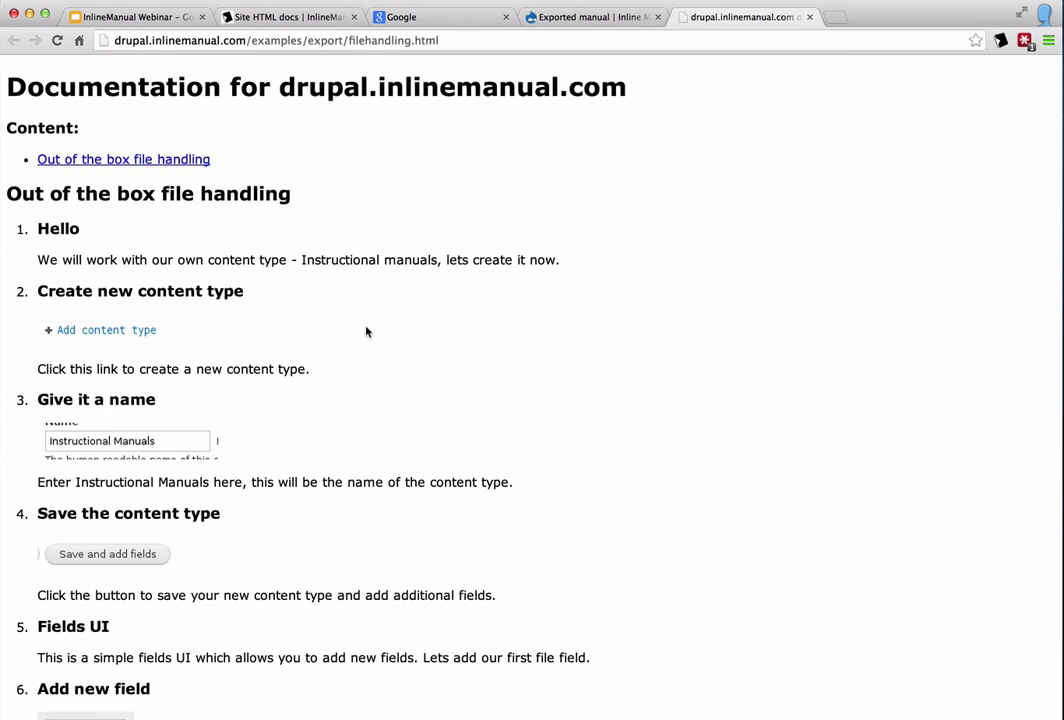
scroll(366, 332, down, 2)
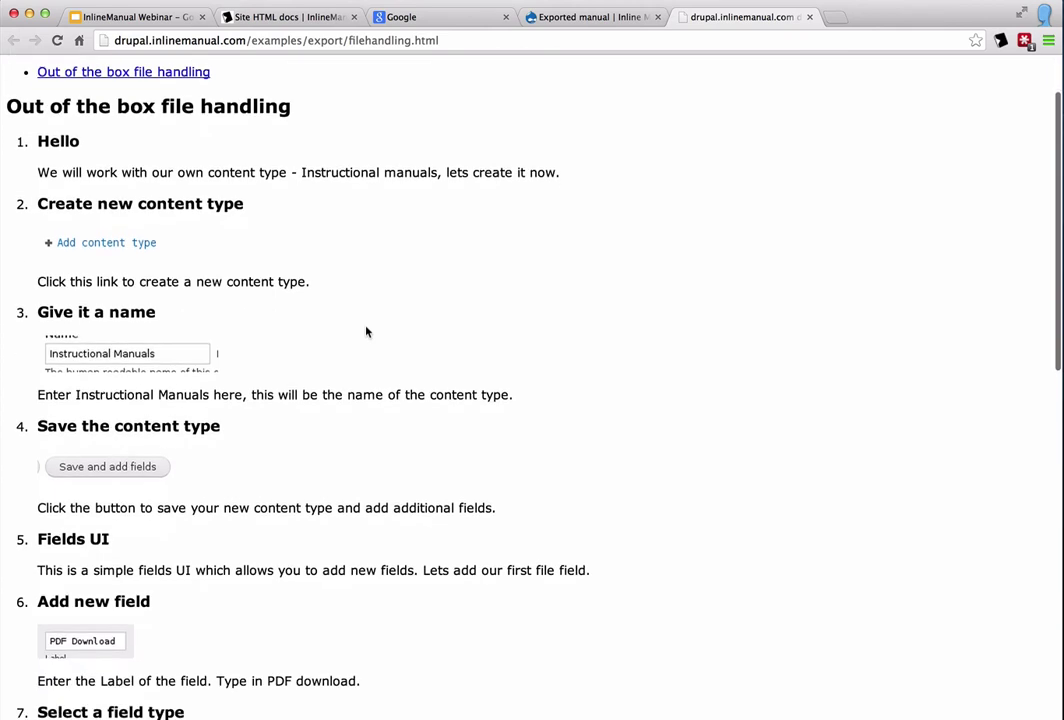
drag(173, 240, 57, 242)
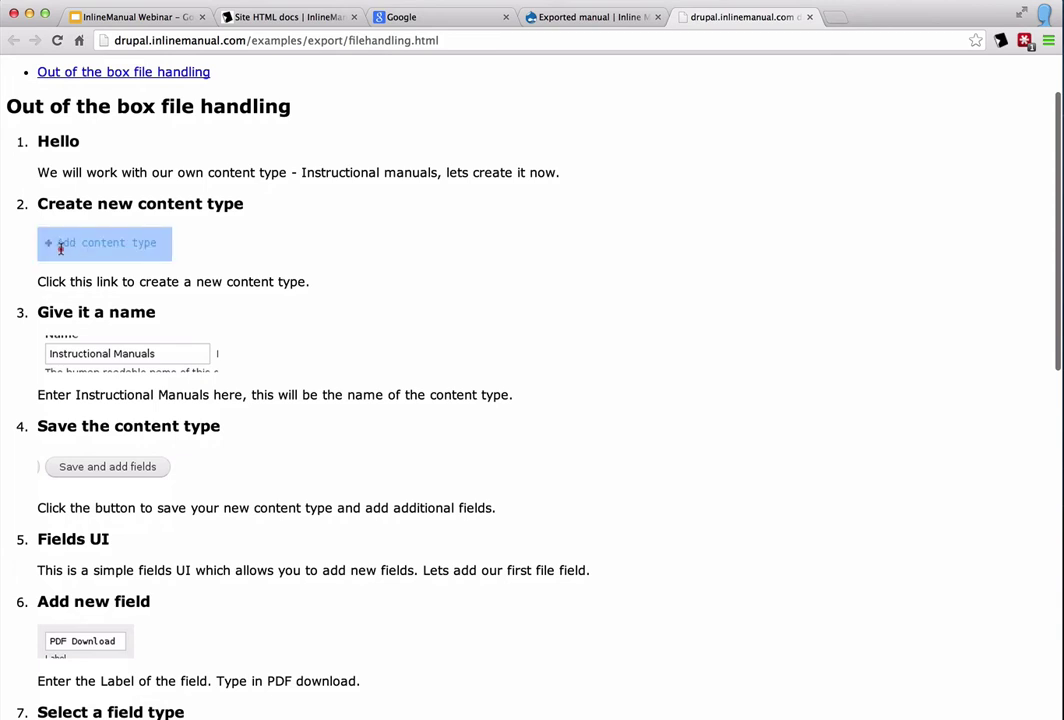
click(248, 249)
drag(220, 366, 62, 351)
drag(203, 473, 16, 458)
Highlight the PDF Download field image, then return to the site's HTML docs tab
scroll(182, 555, down, 3)
drag(162, 430, 40, 420)
click(248, 536)
scroll(248, 536, down, 3)
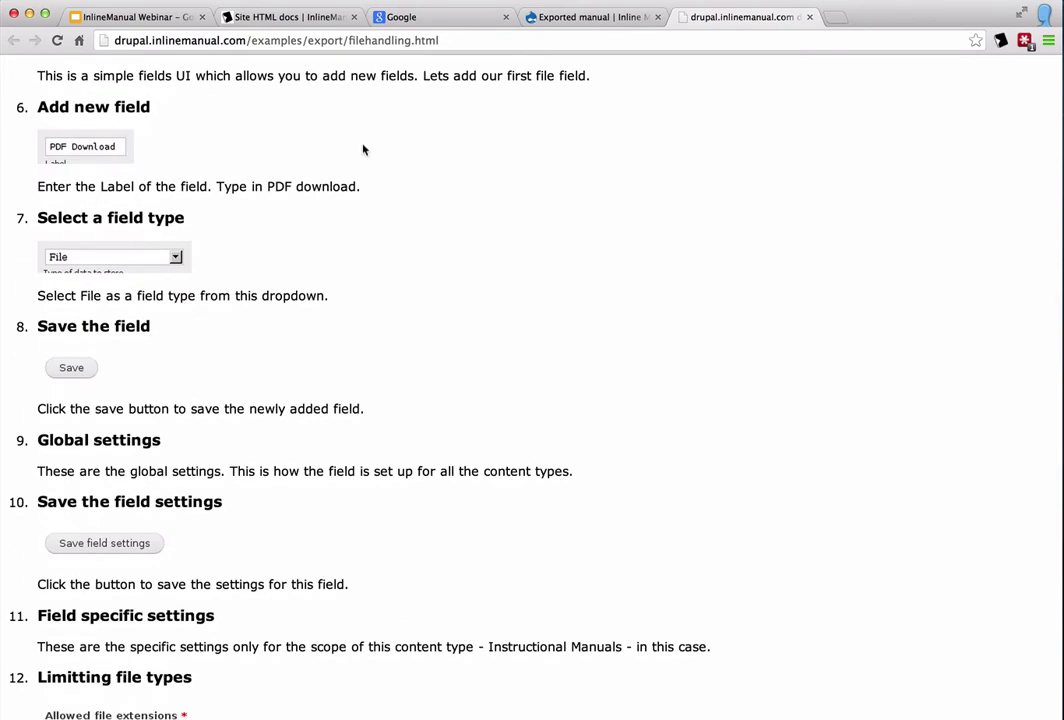
click(303, 17)
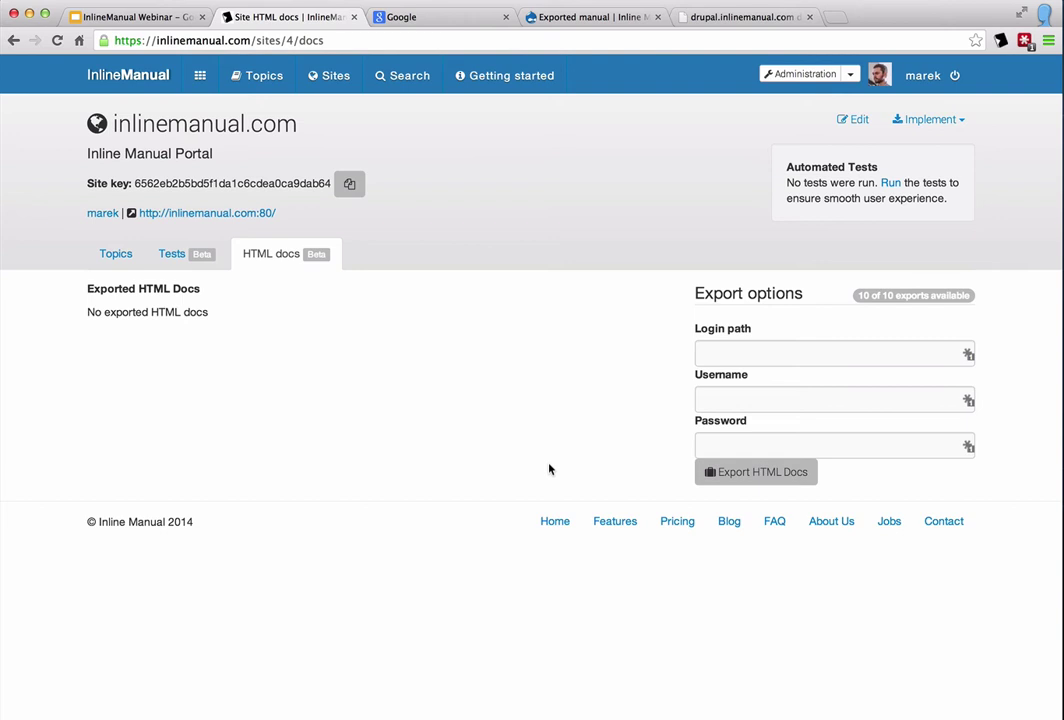
Go back to the inlinemanual.com Topics tab listing its seven topics
key(super+bracketleft)
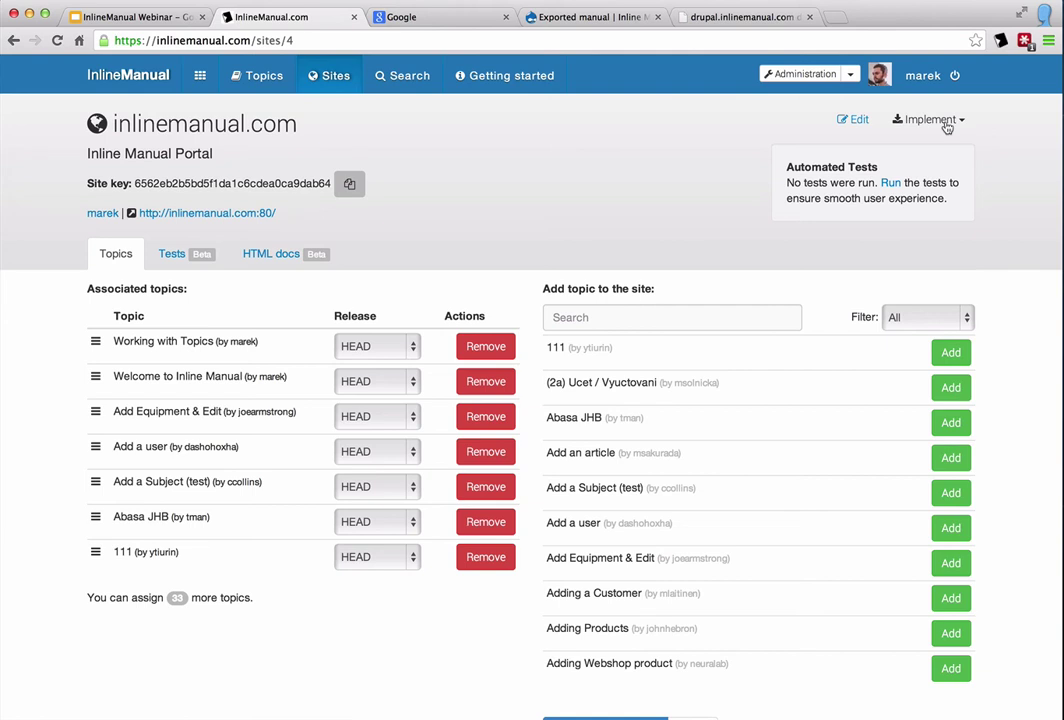
Show the Standalone download implementation, leaving Base path empty and reviewing the install instructions
click(940, 119)
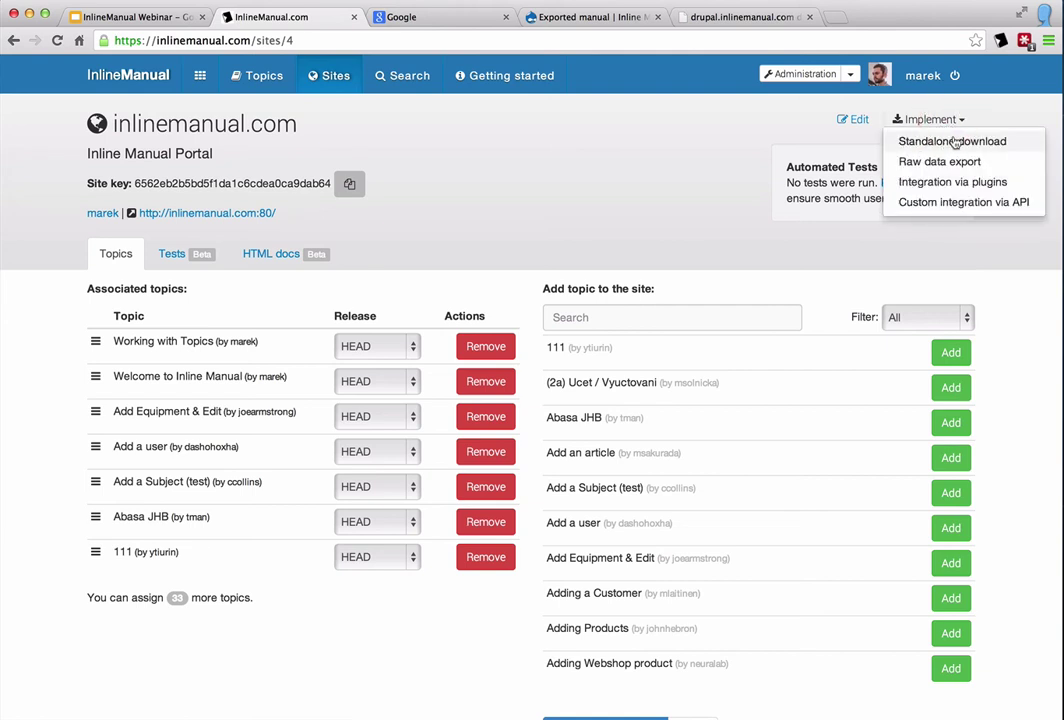
click(955, 142)
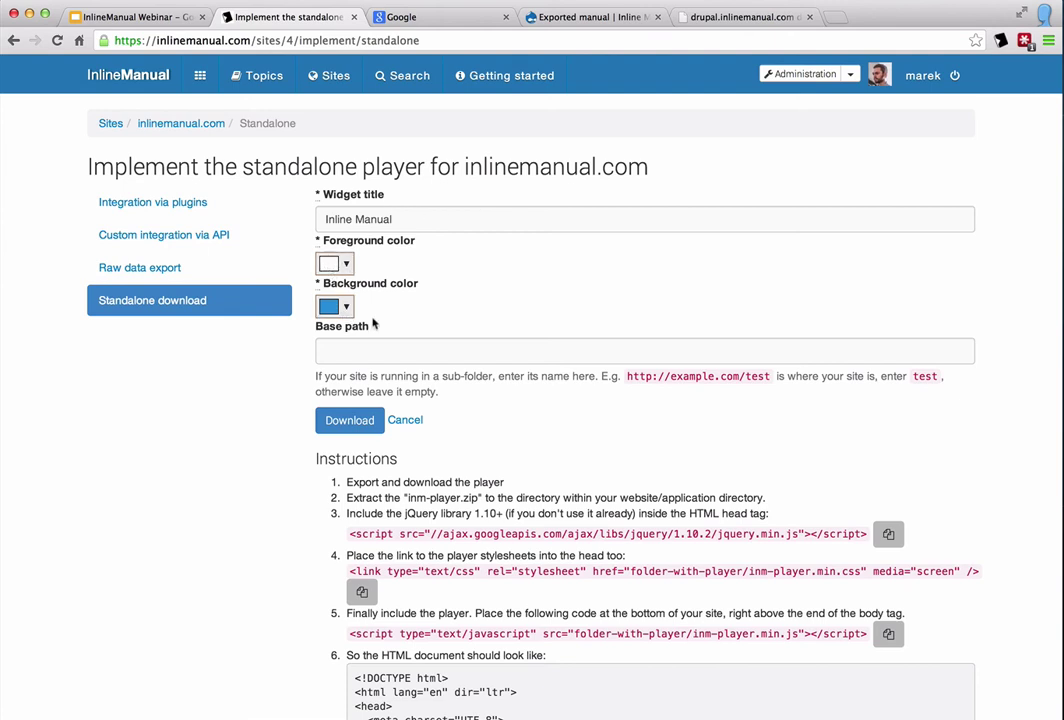
click(388, 354)
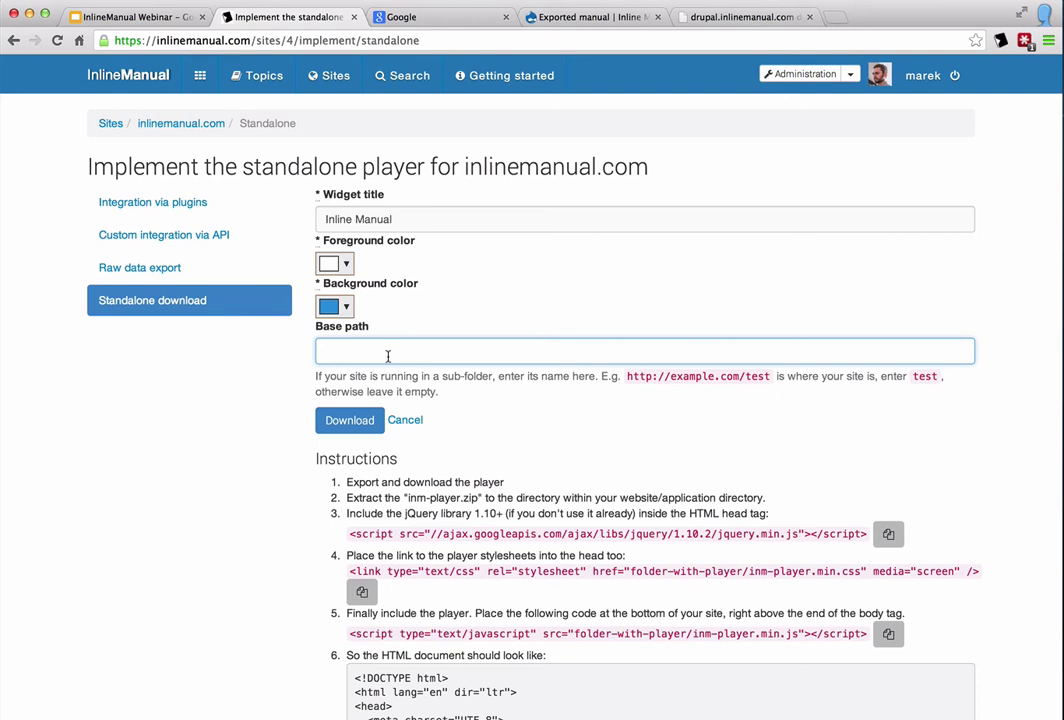
click(280, 424)
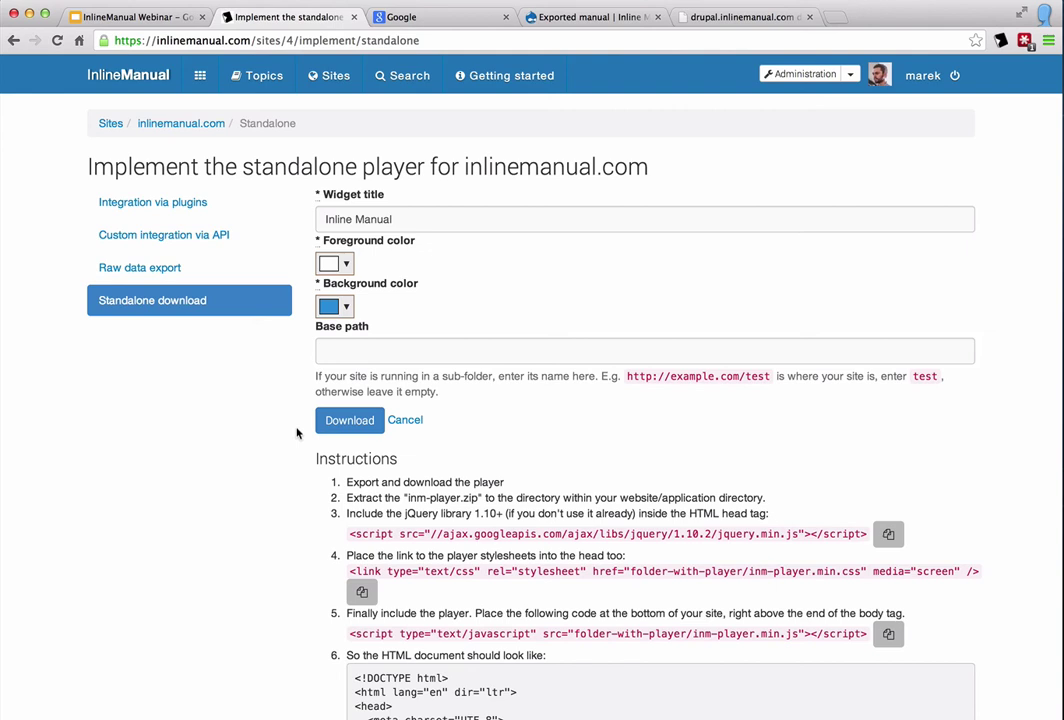
scroll(296, 432, down, 5)
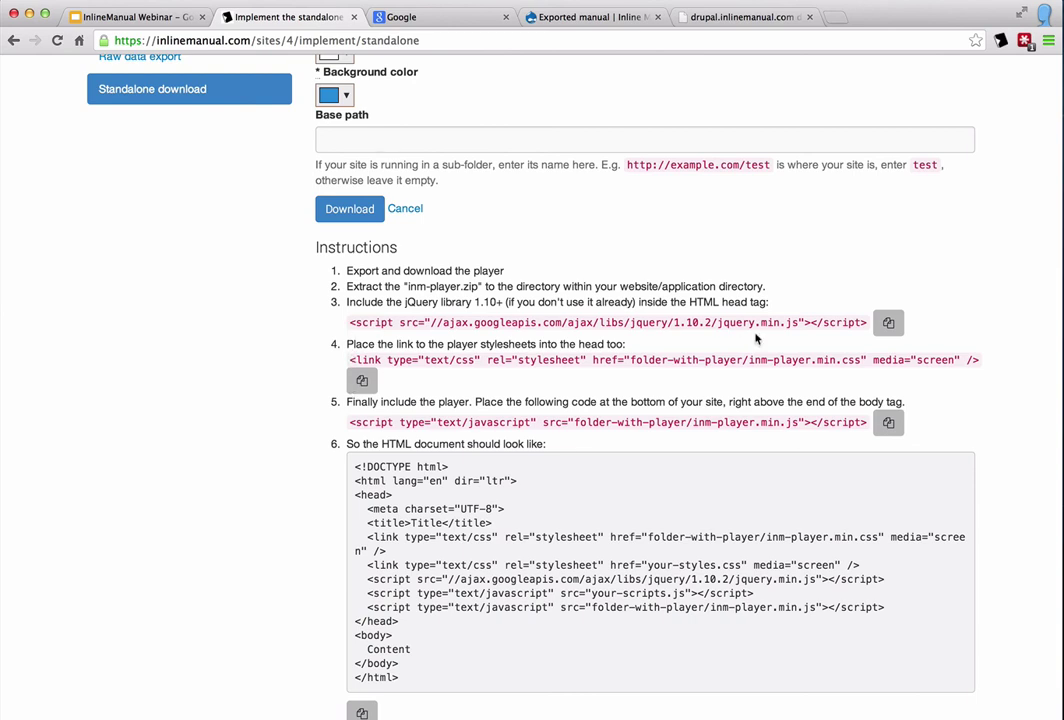
scroll(628, 238, up, 4)
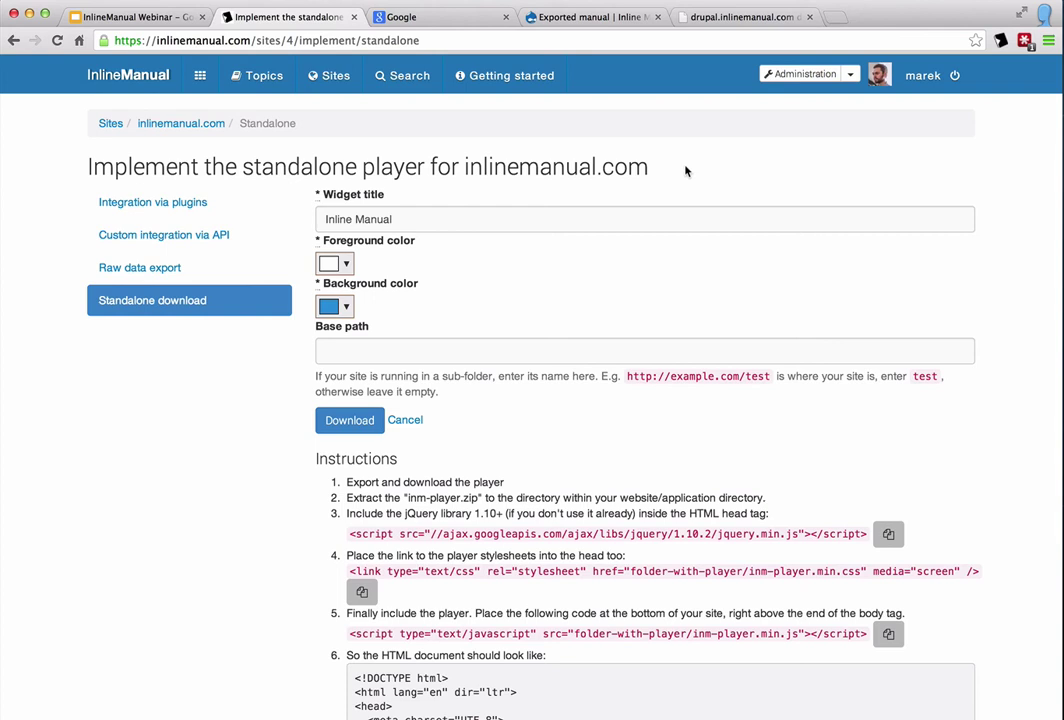
Open the Custom integration via API option for inlinemanual.com
click(148, 235)
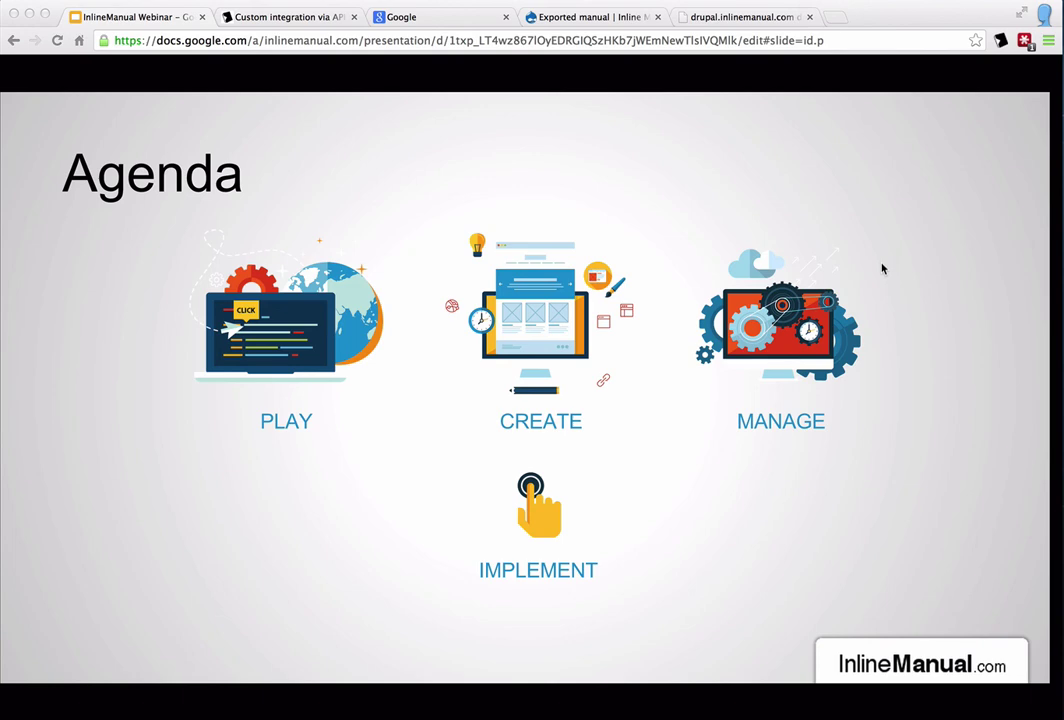
Advance the webinar deck from Agenda to the Key benefits slide
click(926, 414)
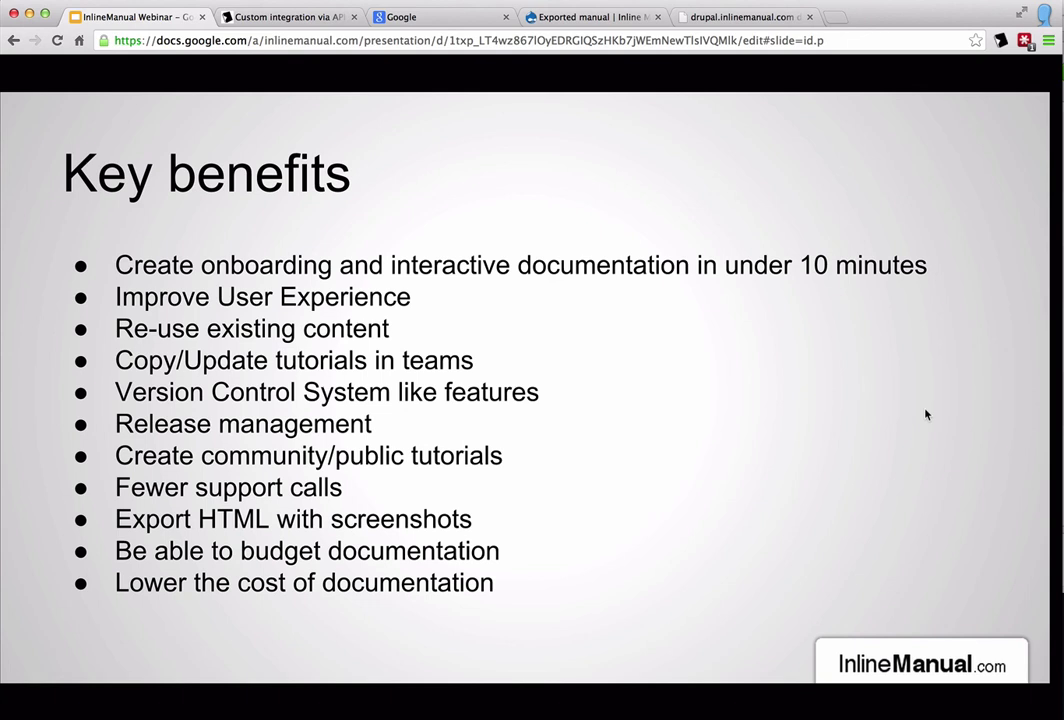